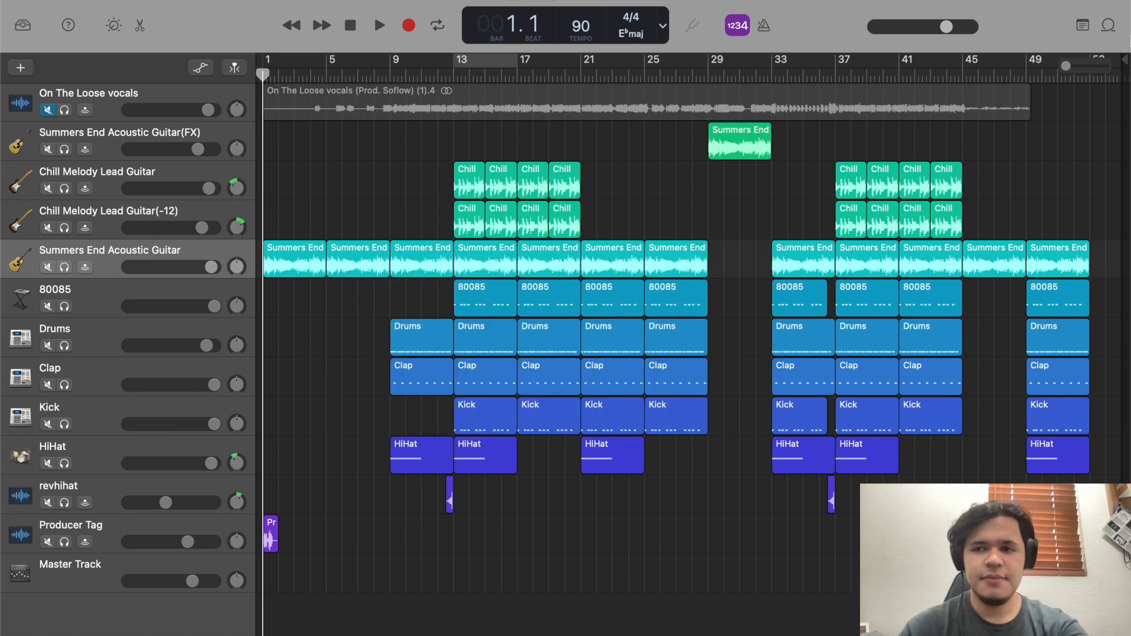
Open the Loop Browser and look through the favourite Major-scale loops to find Summers End Acoustic Guitar.
left_click(1107, 31)
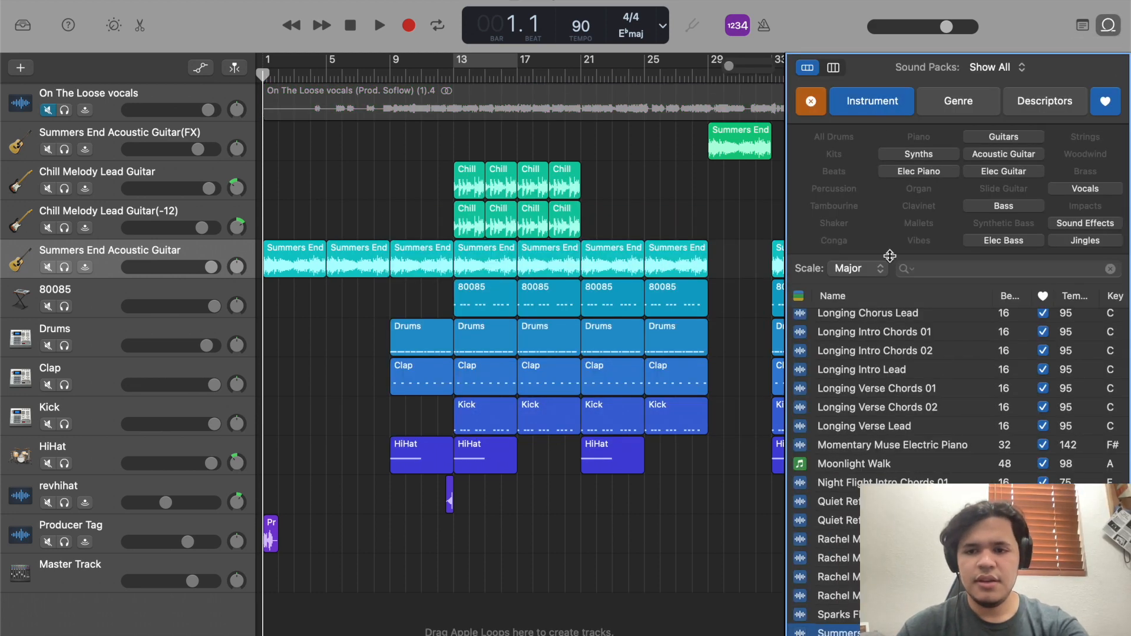
left_click(856, 270)
left_click(853, 268)
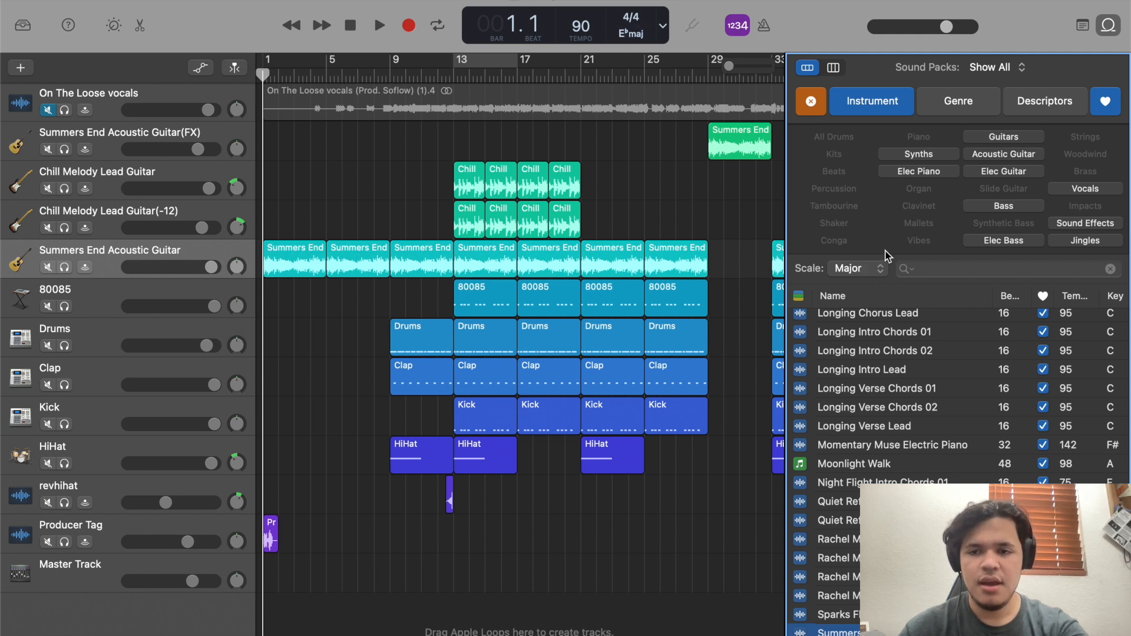
left_click(875, 272)
left_click(893, 268)
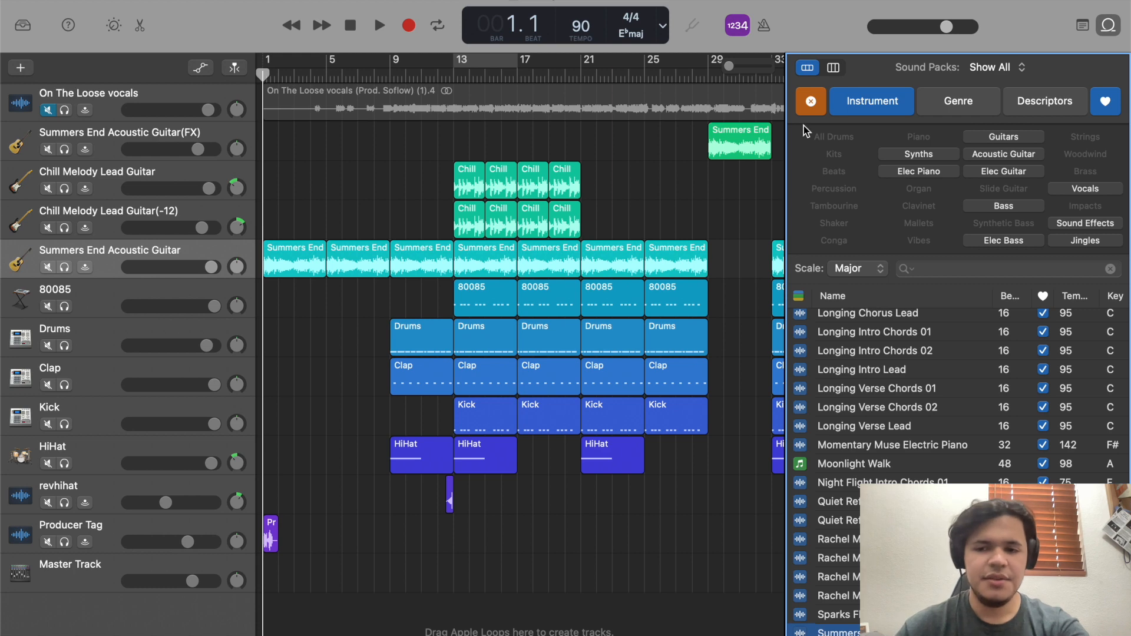
scroll(920, 423, "down", 5)
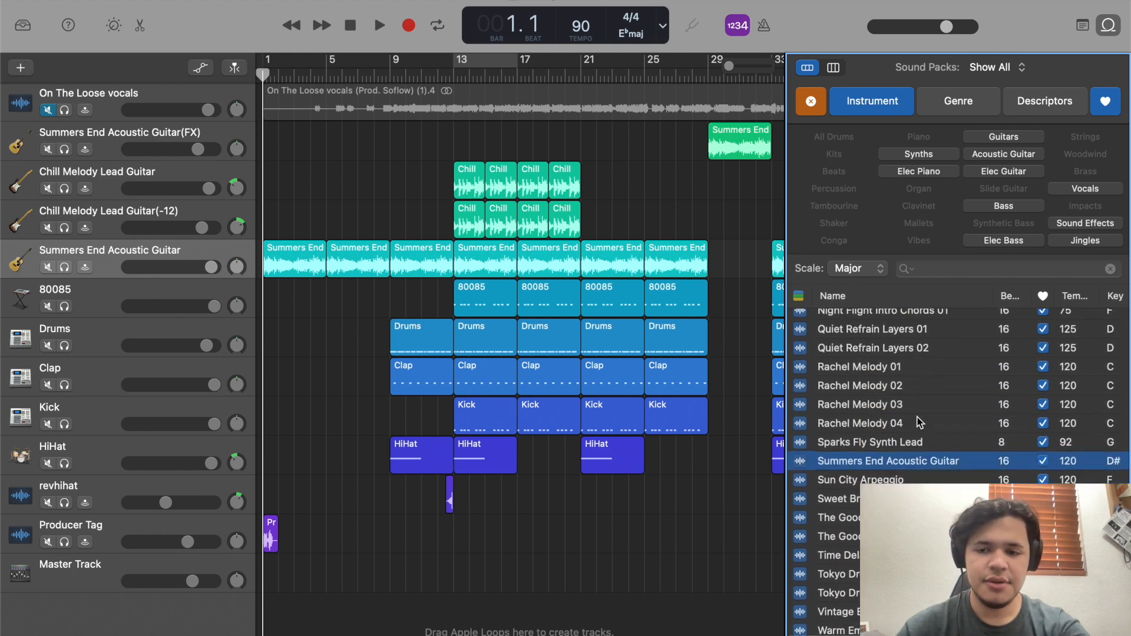
scroll(920, 423, "up", 20)
scroll(920, 422, "down", 3)
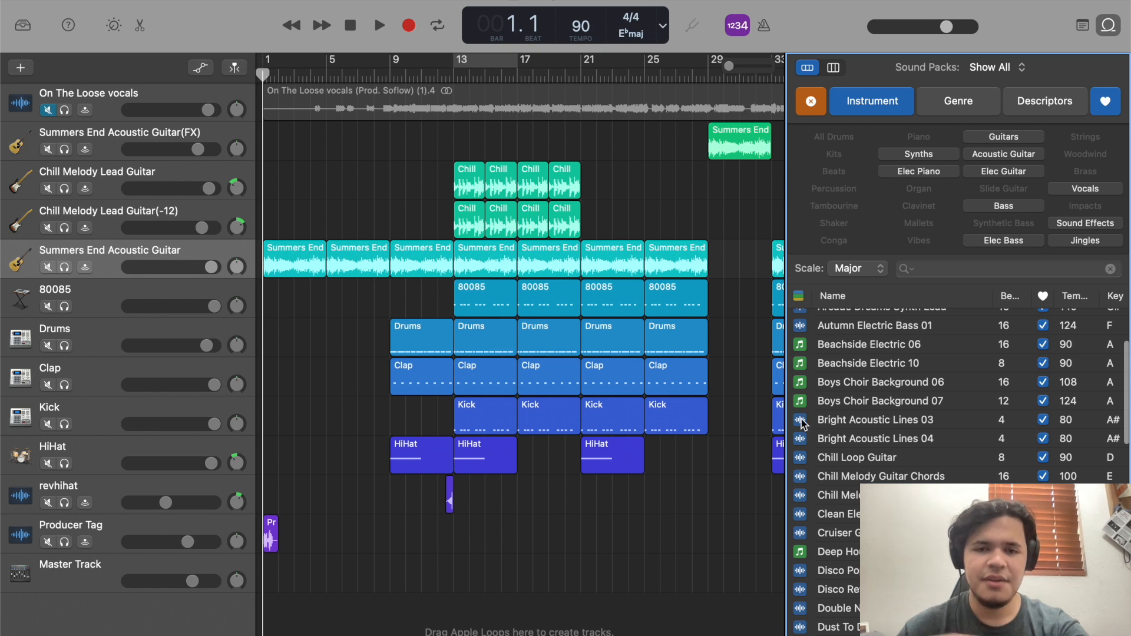
scroll(801, 423, "down", 8)
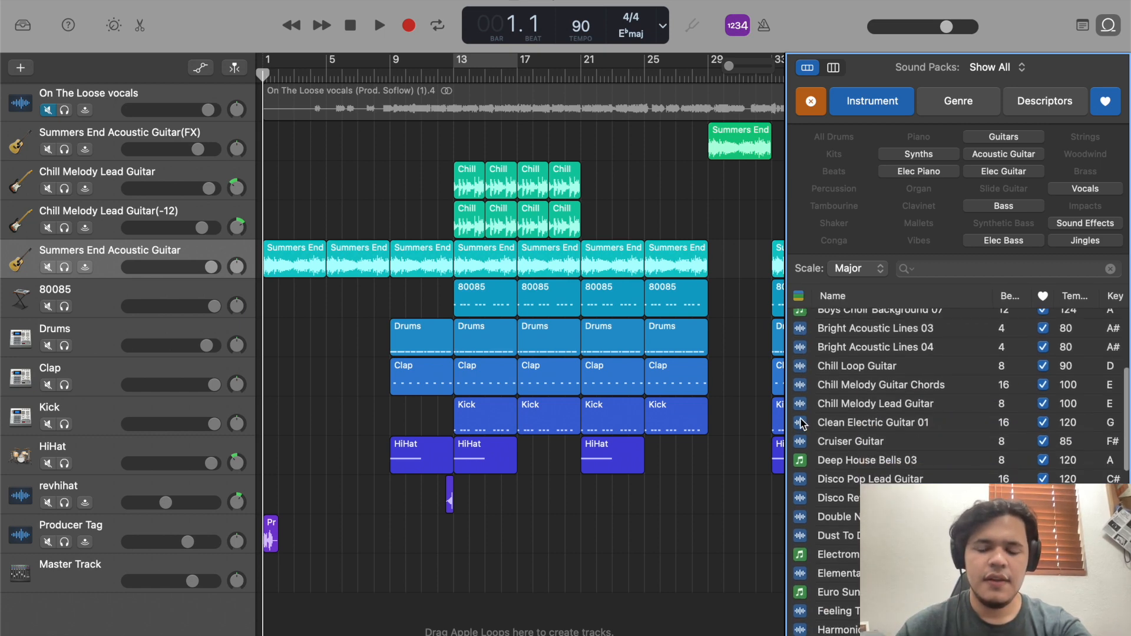
scroll(824, 530, "down", 10)
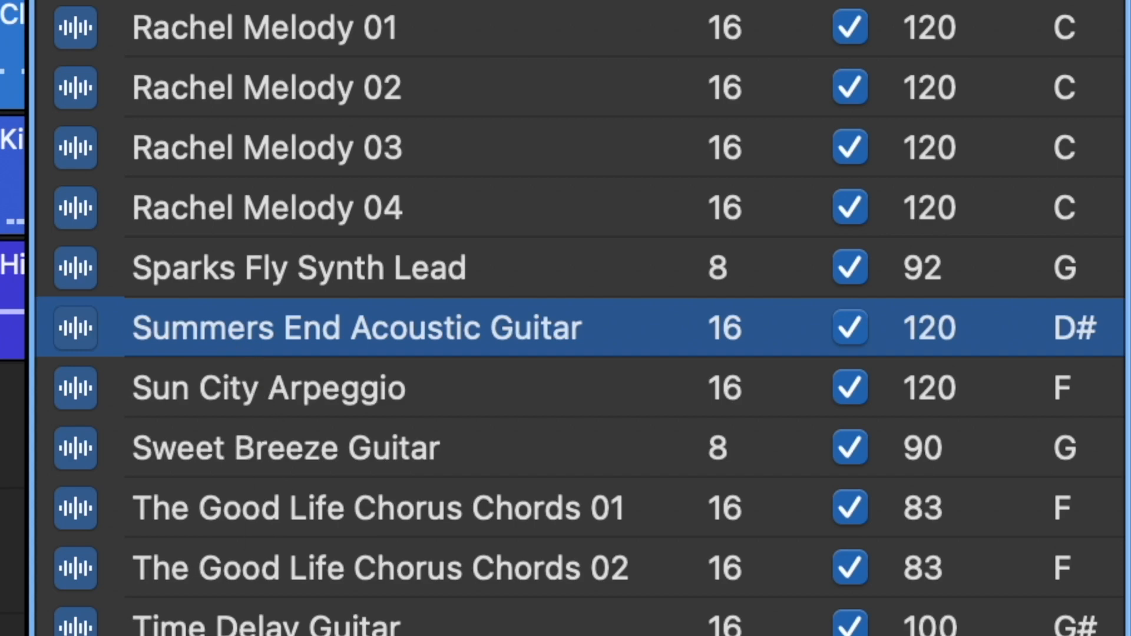
Close the Loop Browser and solo the Summers End Acoustic Guitar track.
left_click(197, 251)
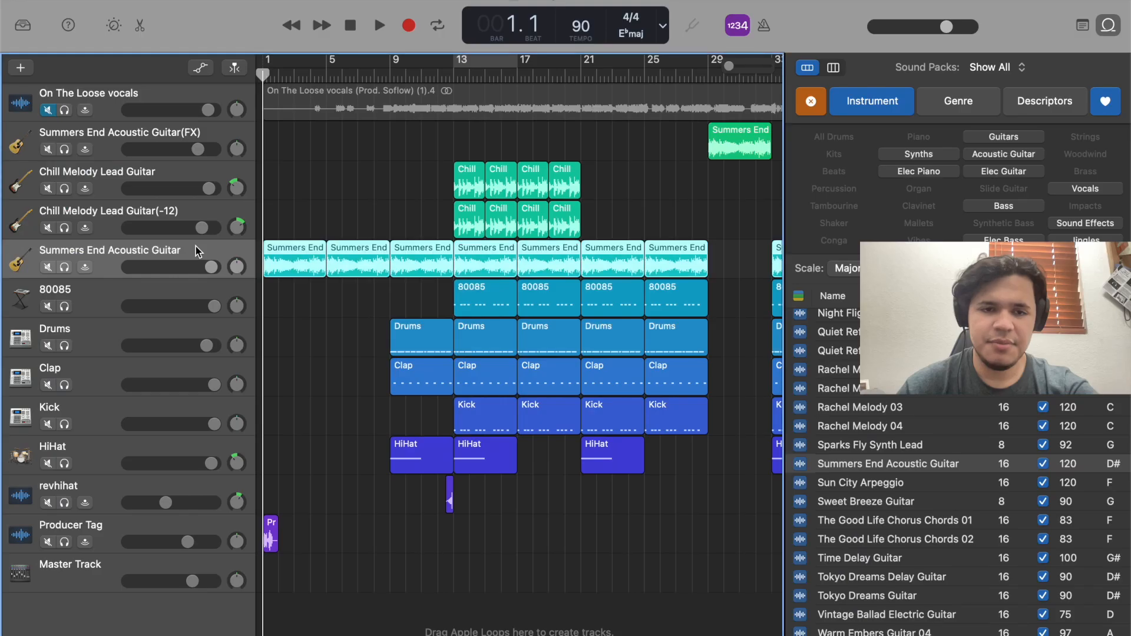
left_click(1107, 25)
left_click(64, 267)
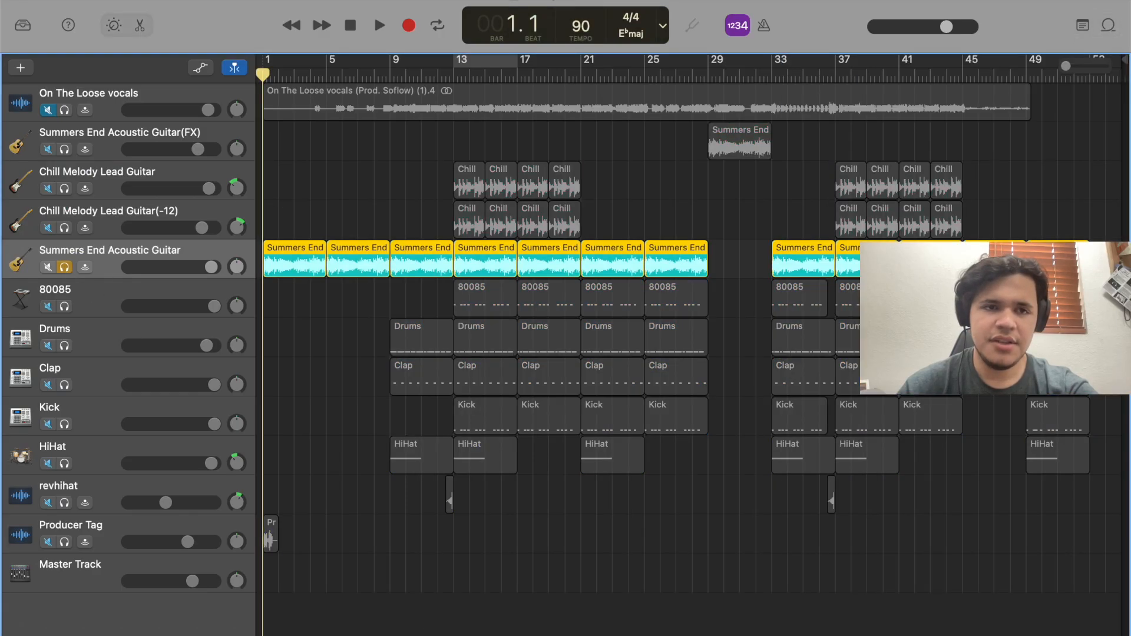
Examine the acoustic guitar track's plug-ins and EQ curve, and listen to it before turning its solo off.
left_click(112, 25)
scroll(129, 600, "down", 5)
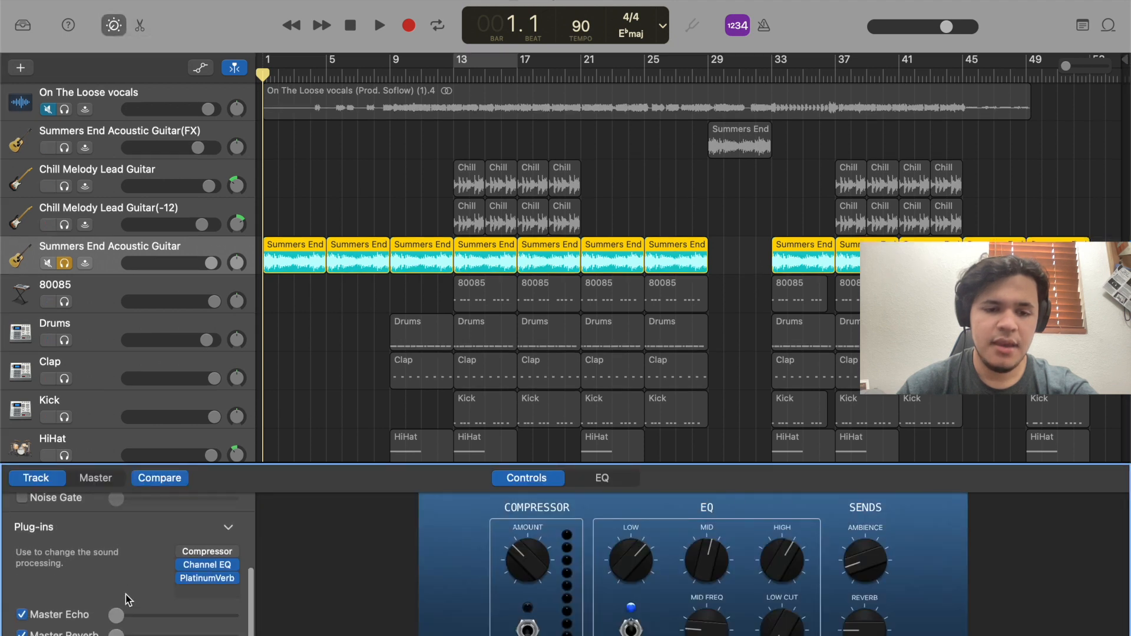
left_click(607, 481)
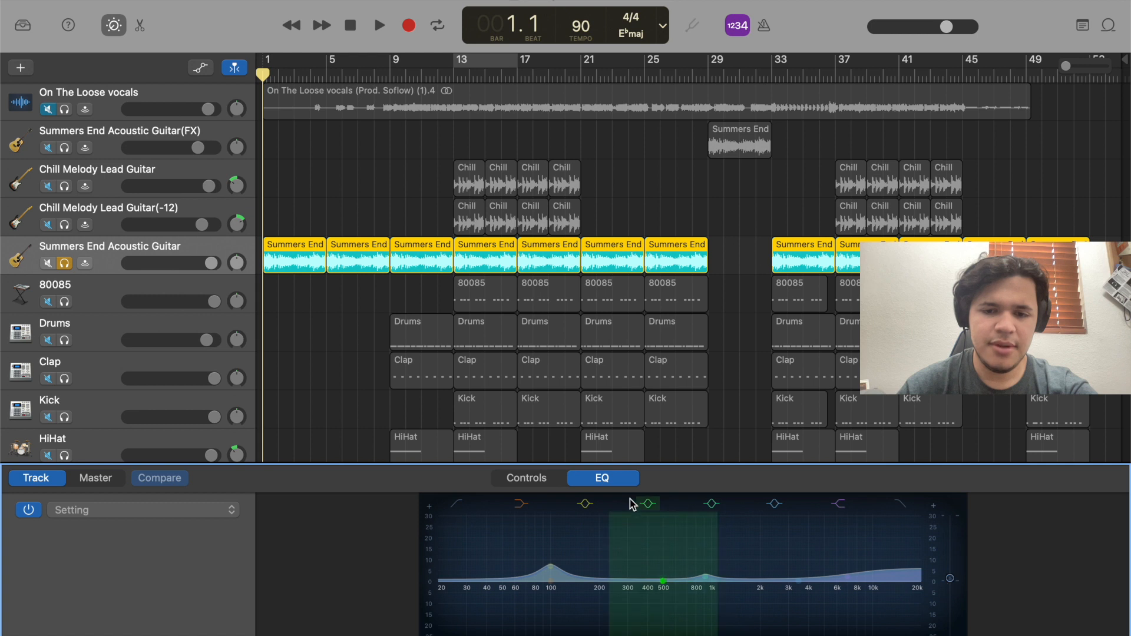
left_click(544, 484)
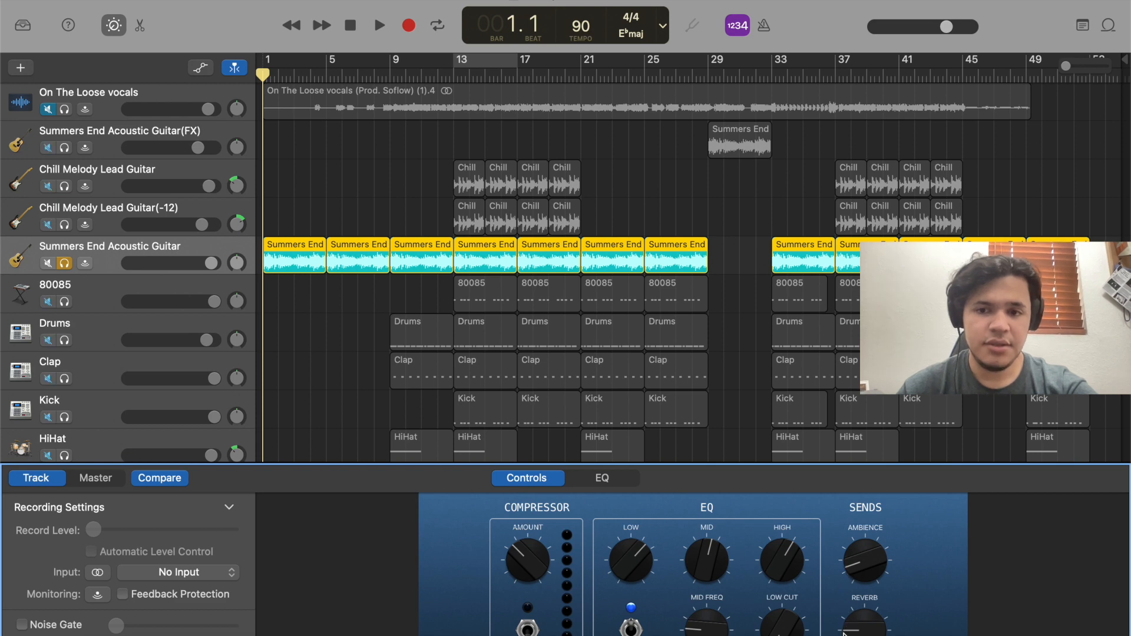
key("space")
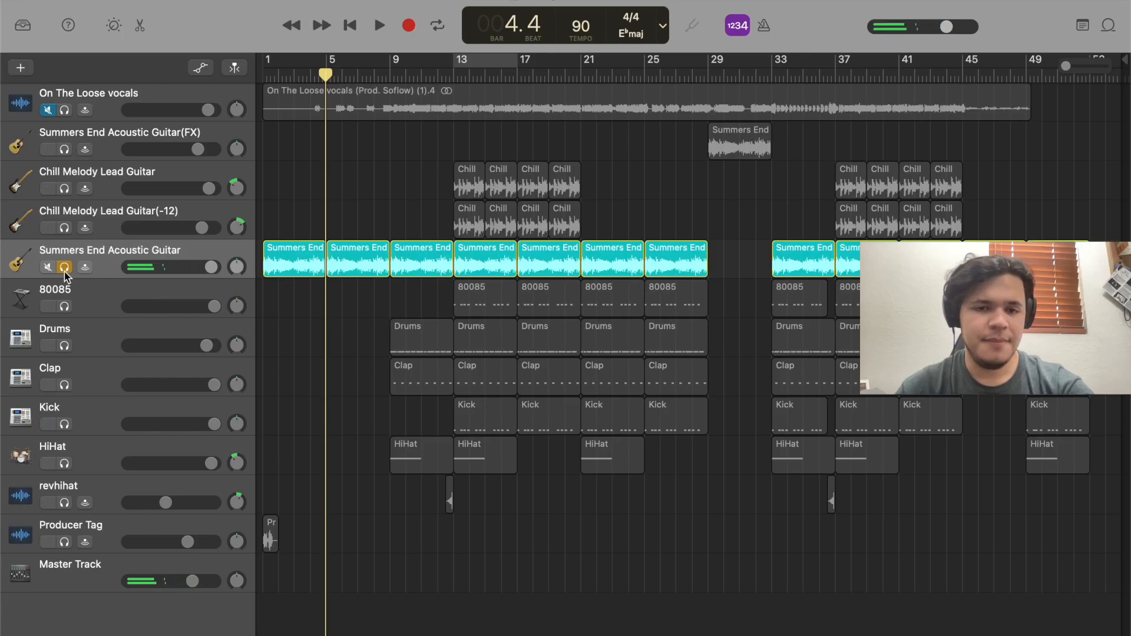
left_click(63, 269)
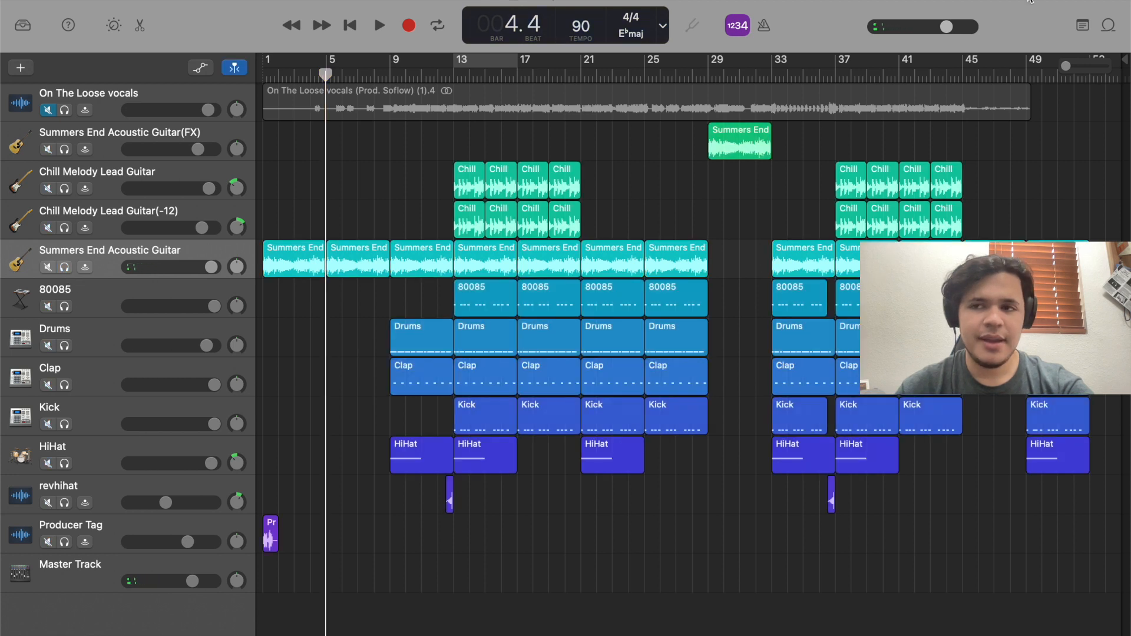
Find the Chill Melody Lead Guitar loop in the Loop Browser and set the playhead to bar 13.
left_click(1107, 25)
scroll(870, 476, "up", 2)
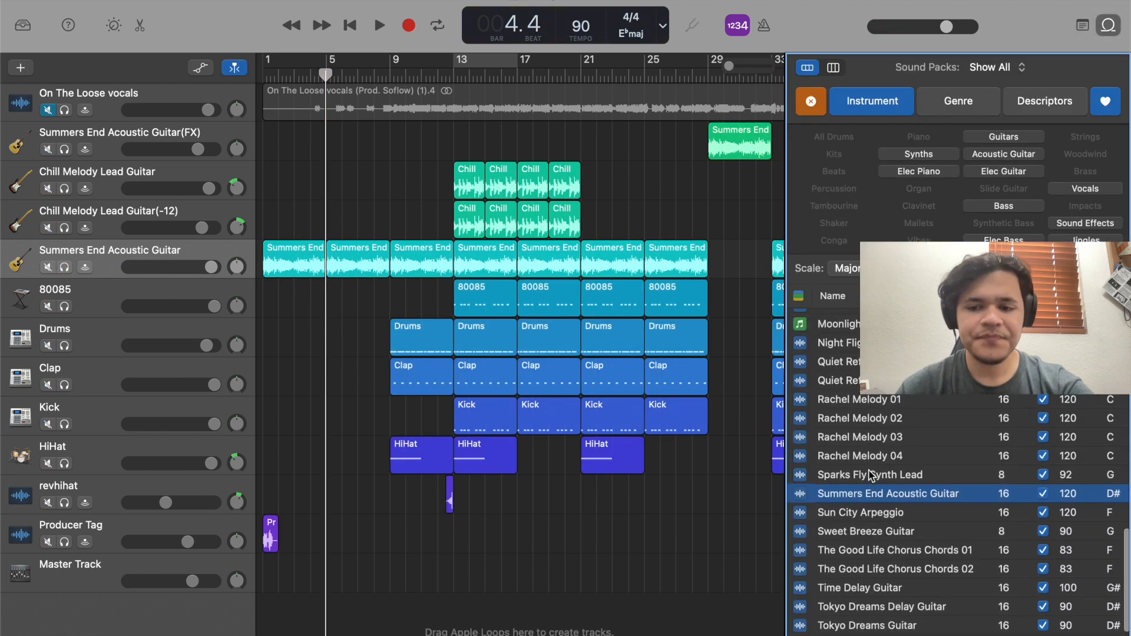
scroll(869, 476, "up", 5)
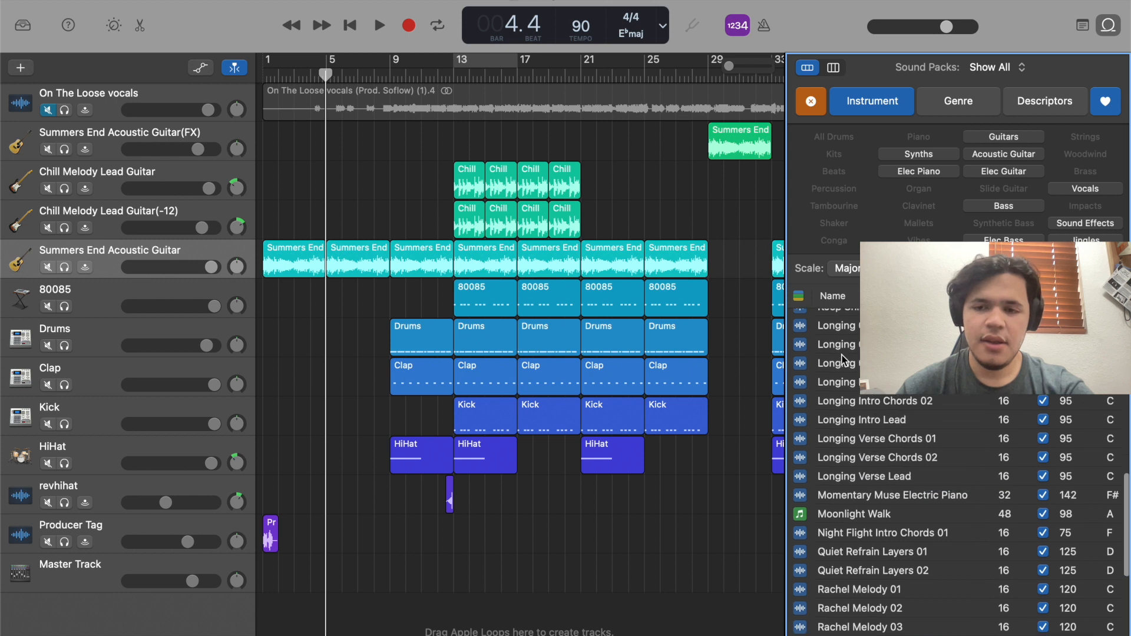
scroll(842, 358, "up", 1)
left_click(458, 77)
scroll(891, 396, "up", 5)
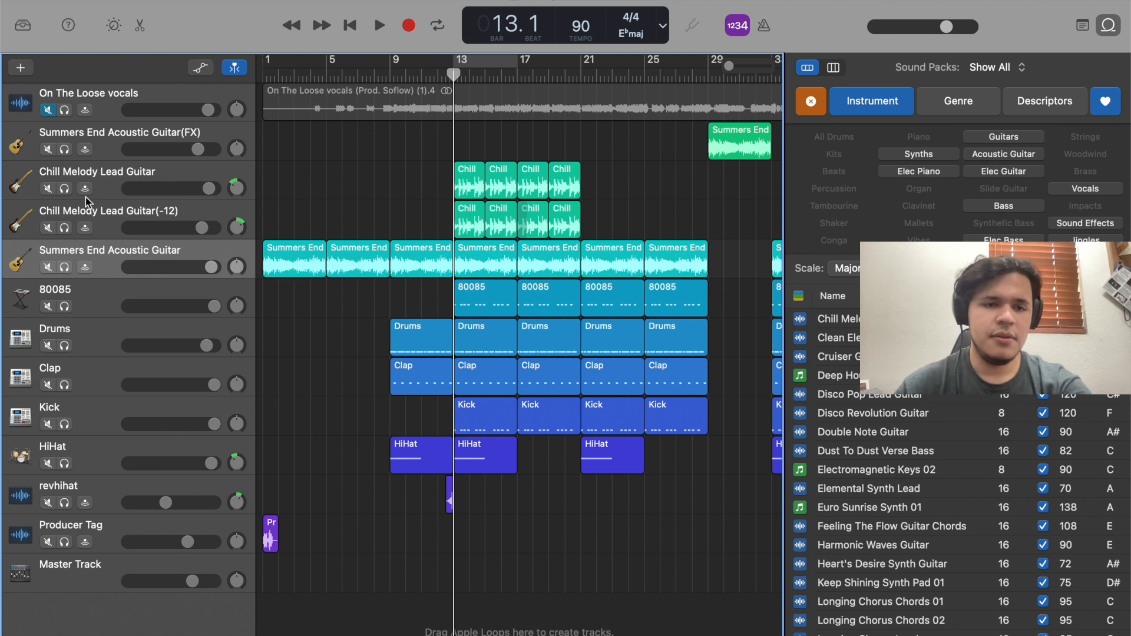
scroll(807, 342, "up", 3)
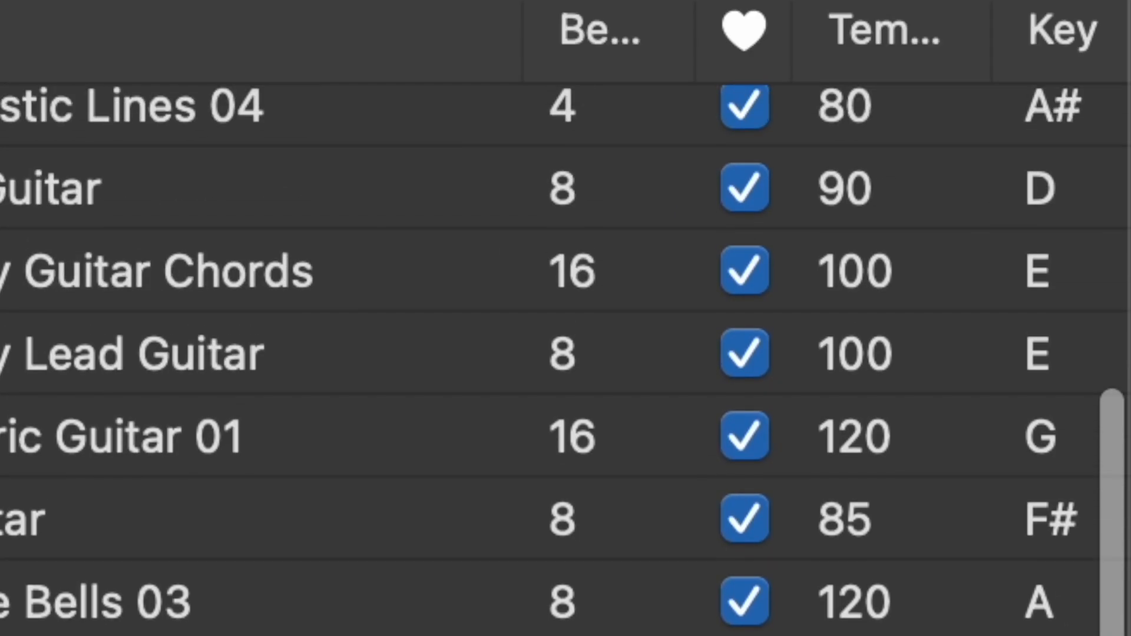
scroll(707, 265, "up", 5)
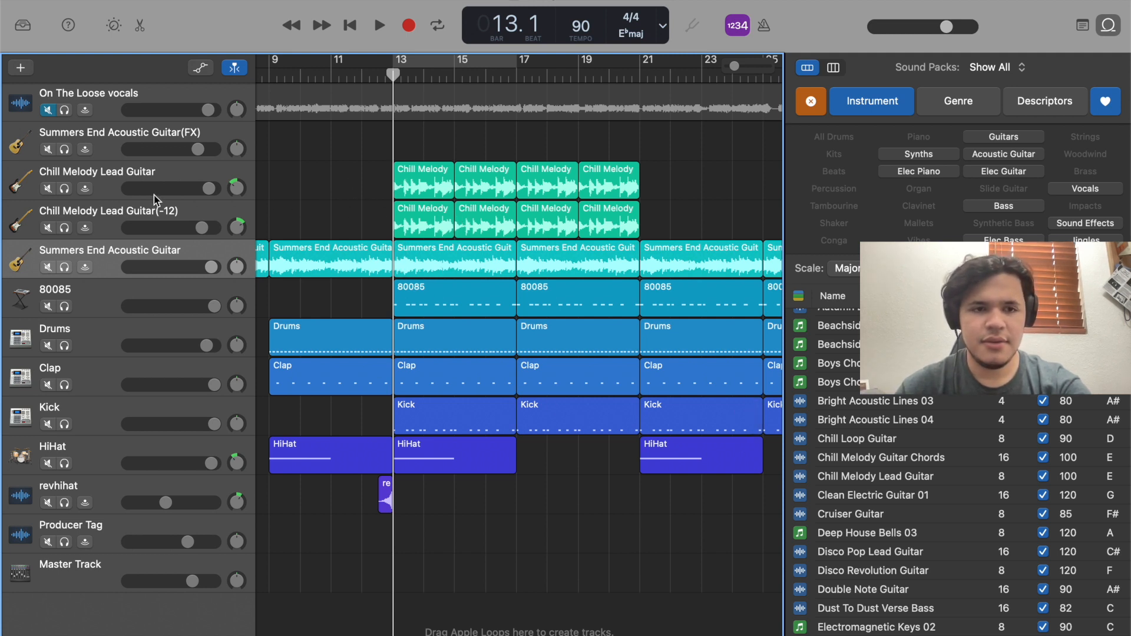
Close the Loop Browser and solo both the Chill Melody Lead Guitar and Chill Melody Lead Guitar(-12) tracks.
left_click(1103, 25)
scroll(494, 205, "up", 5)
scroll(495, 205, "right", 1)
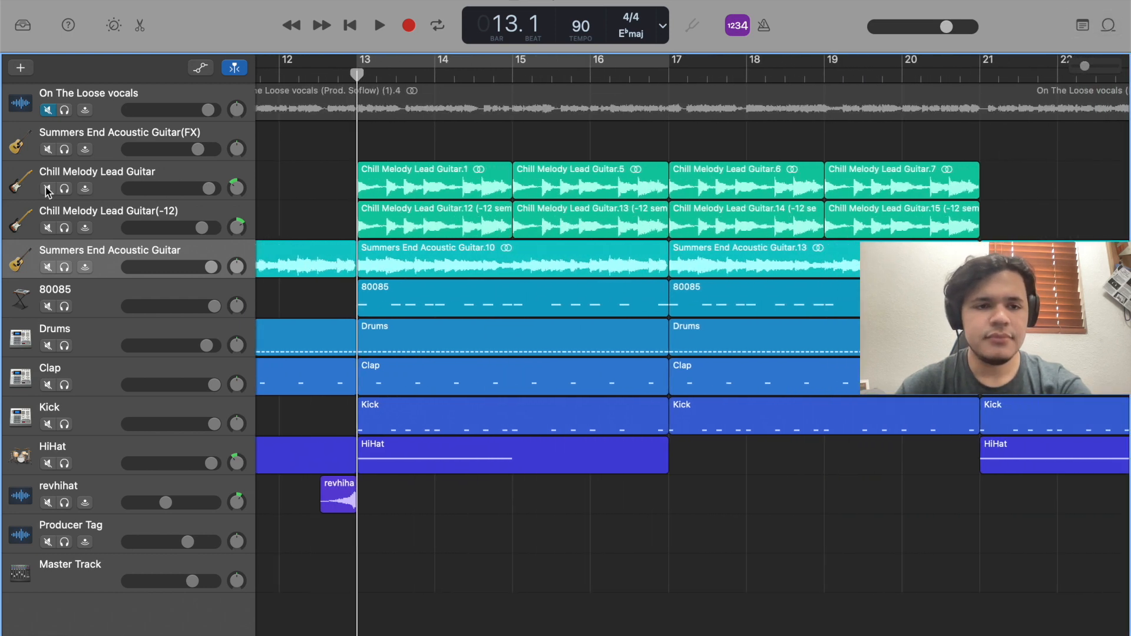
left_click(64, 189)
left_click(64, 228)
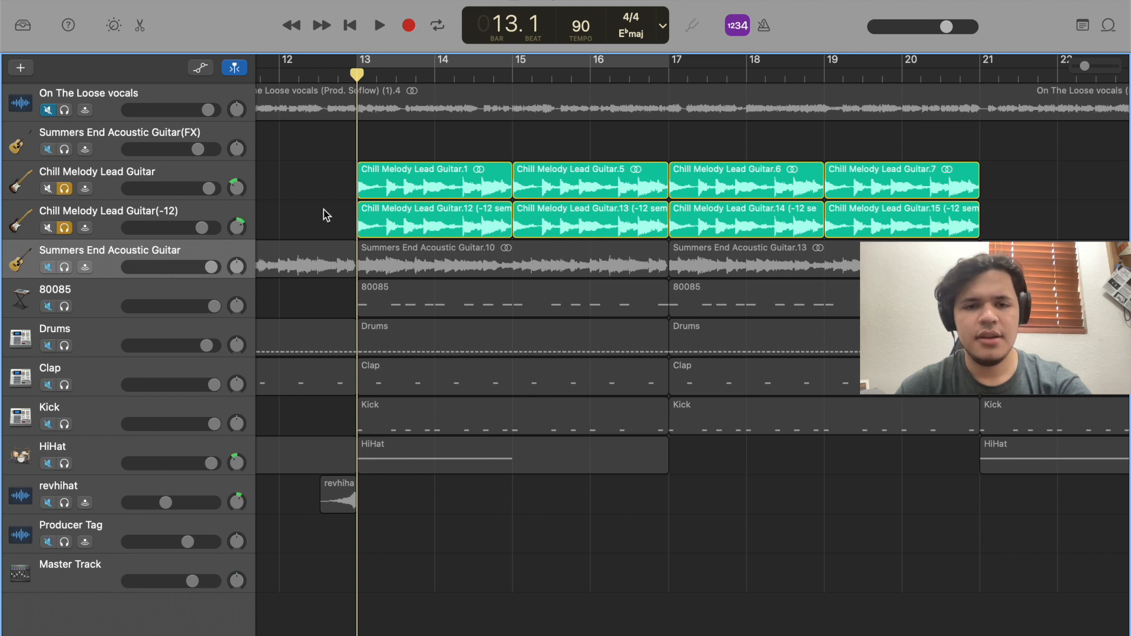
left_click(221, 213)
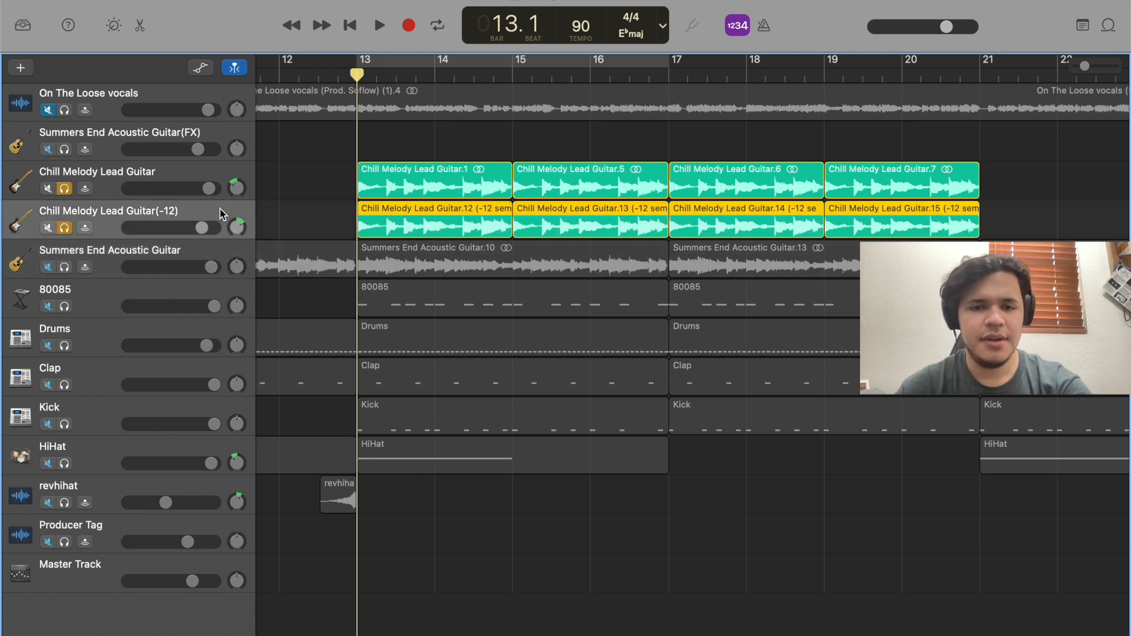
left_click(237, 175)
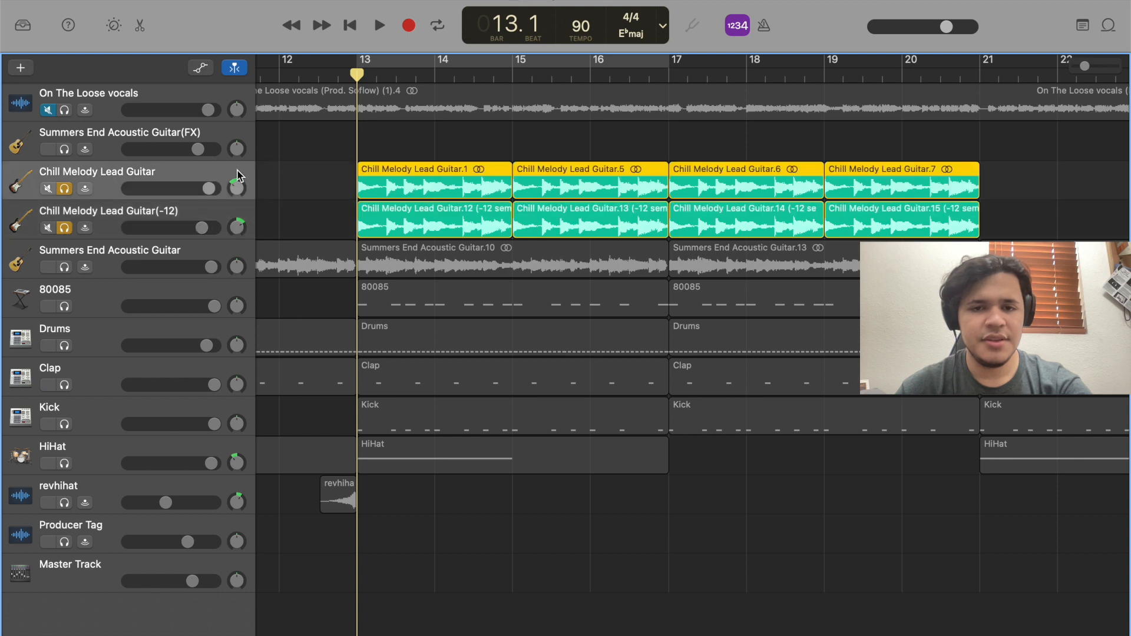
left_click(316, 176)
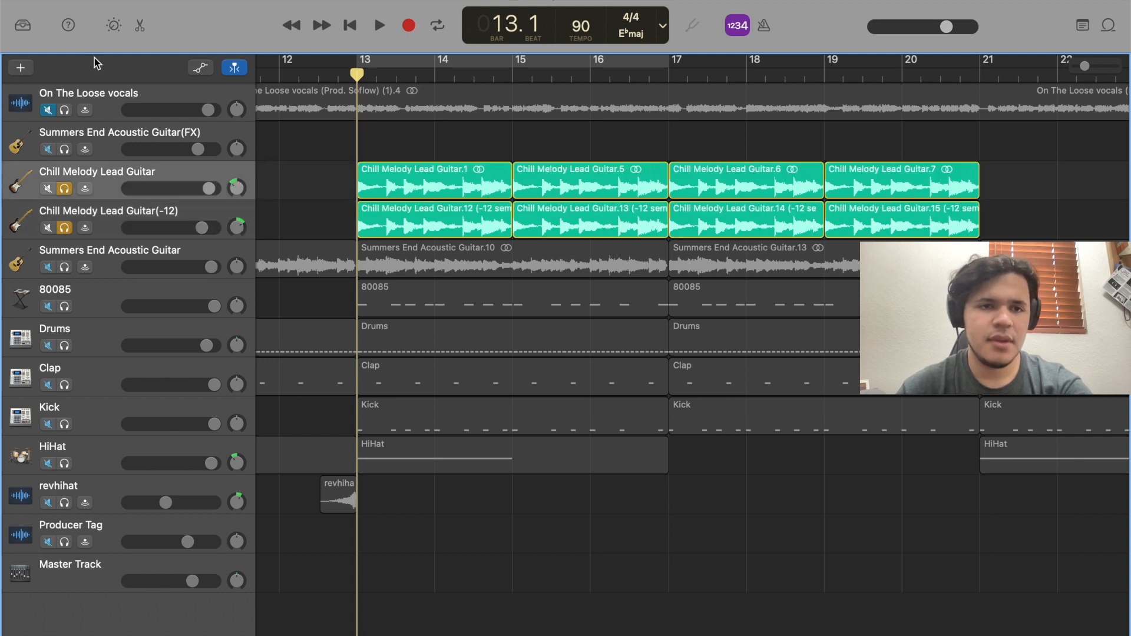
Examine the Chill Melody Lead Guitar's plug-ins and EQ, and listen to both lead guitar tracks before unsoloing them.
left_click(112, 26)
scroll(177, 565, "down", 5)
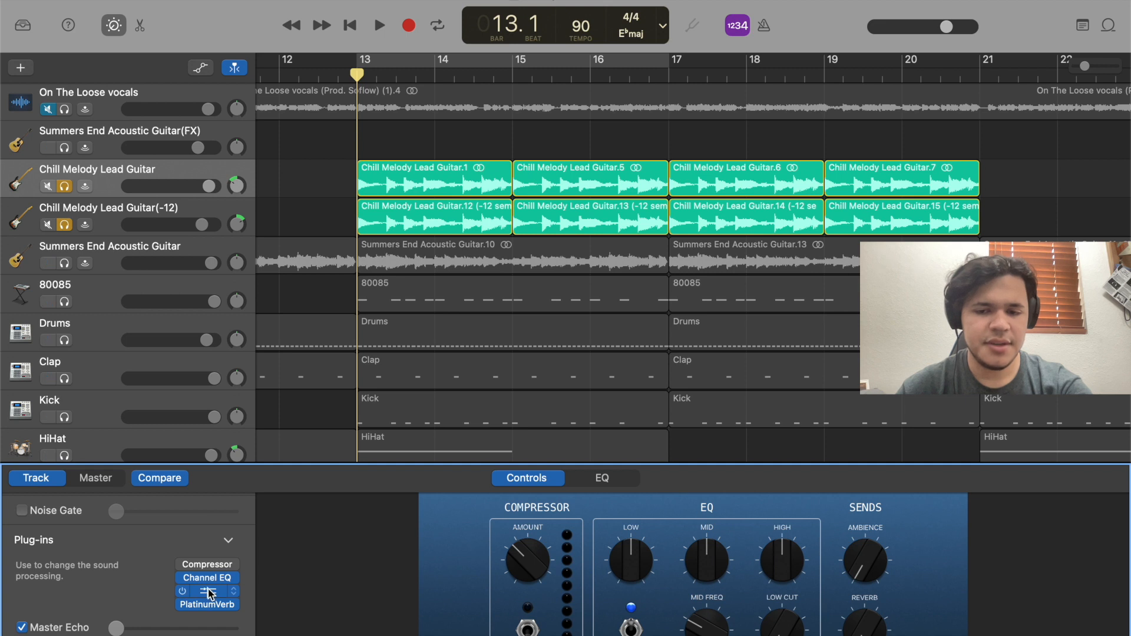
left_click(601, 478)
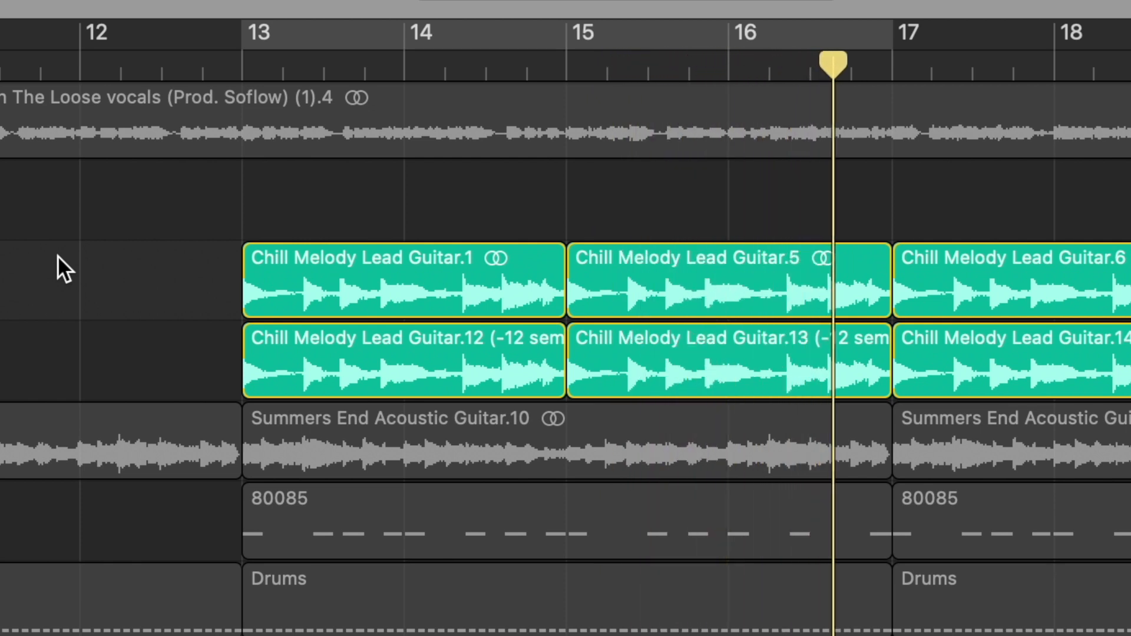
key("space")
left_click(65, 186)
left_click(65, 225)
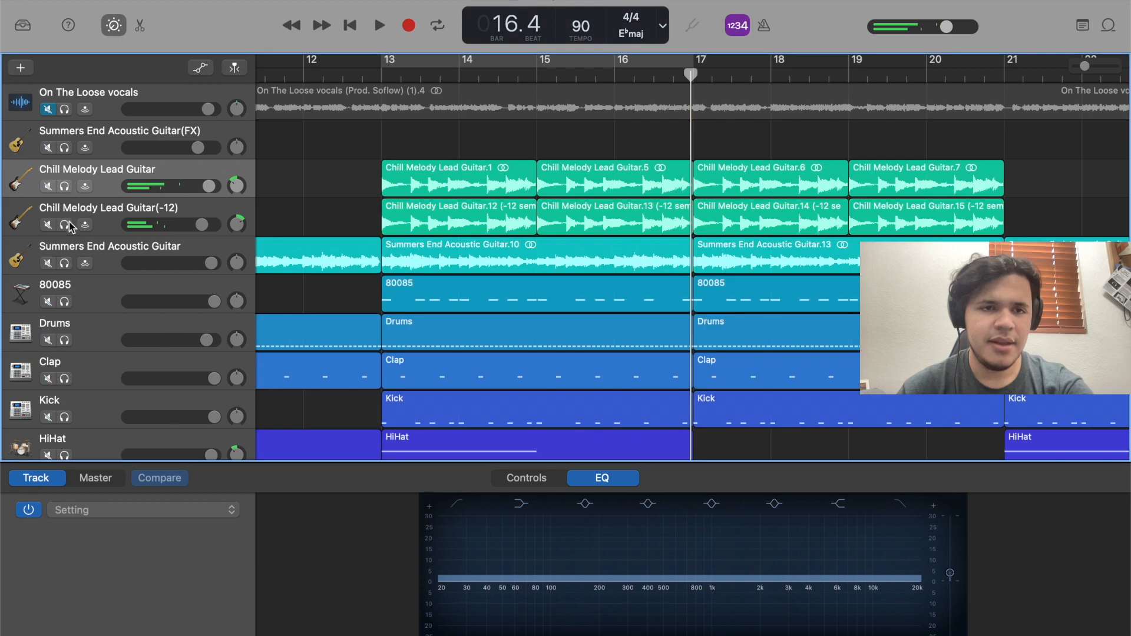
Close the Smart Controls, return the playhead to bar 13 and solo the Drums and Clap tracks.
left_click(113, 31)
left_click(383, 74)
mouse_move(380, 268)
left_mouse_down()
mouse_move(369, 269)
mouse_move(378, 269)
left_mouse_up()
scroll(377, 268, "up", 1)
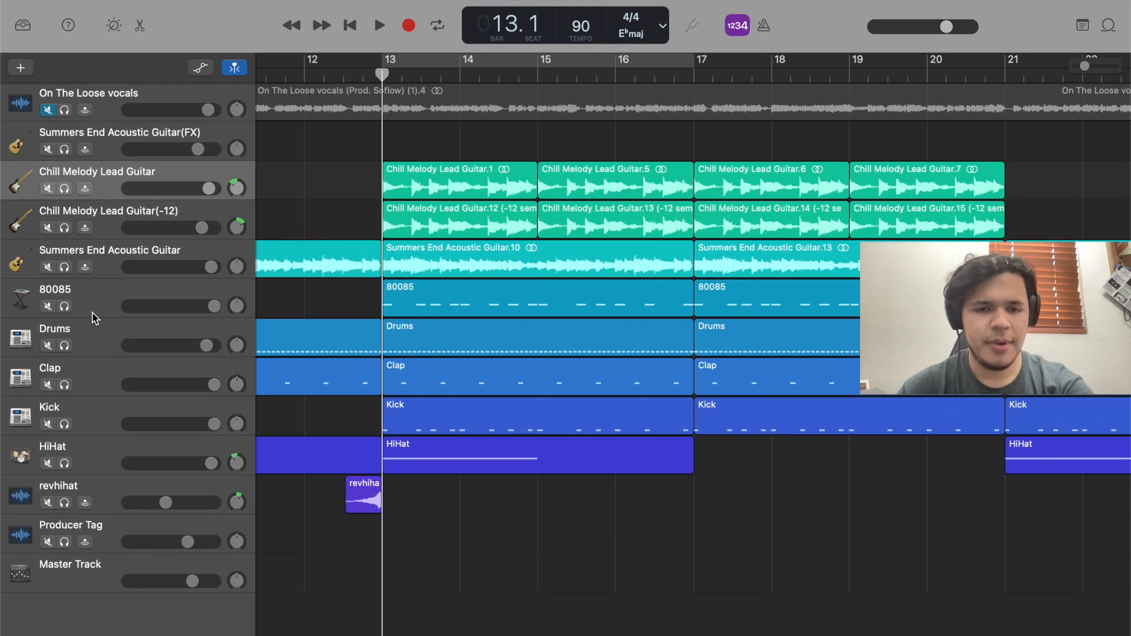
left_click(65, 346)
left_click(65, 384)
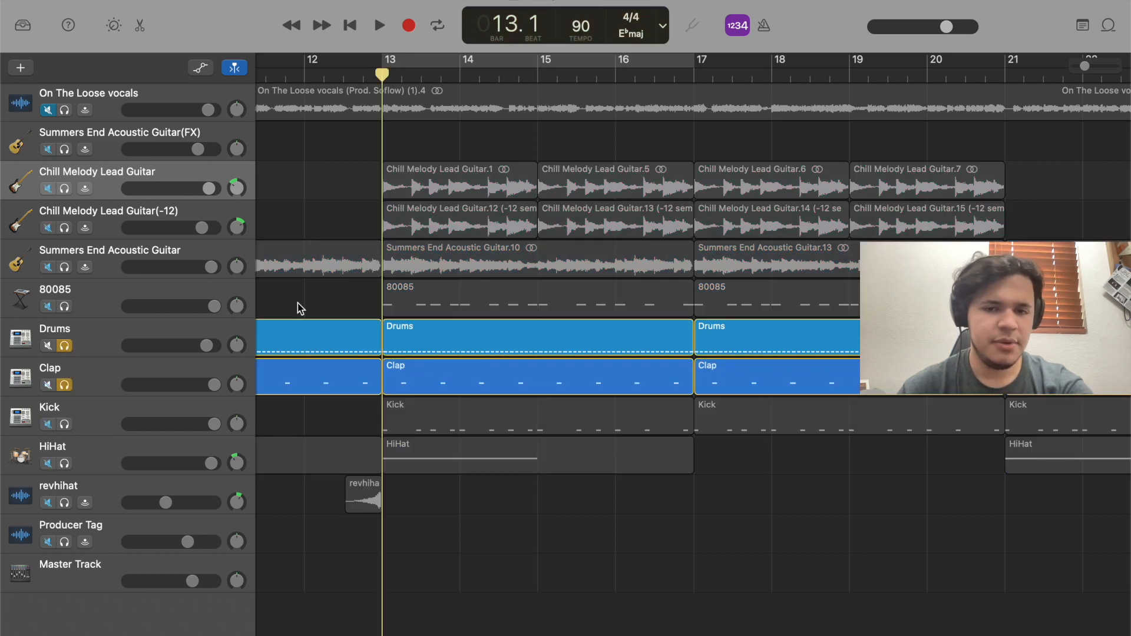
scroll(300, 308, "up", 4)
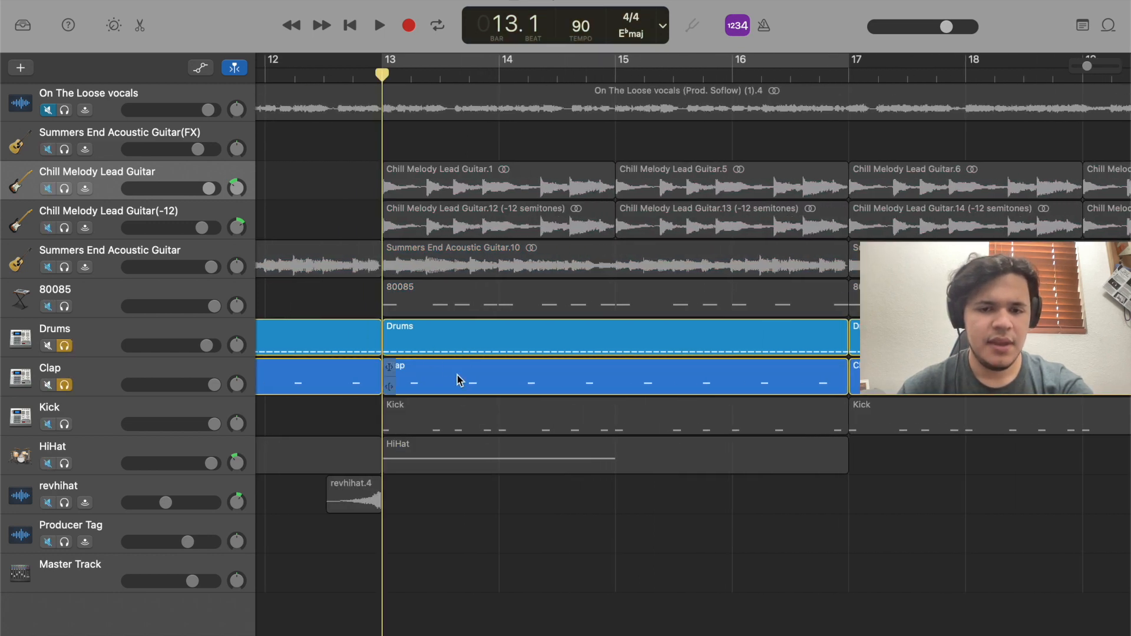
Open the Drums region at bar 13 in the Piano Roll and examine its note pattern.
left_click(504, 352)
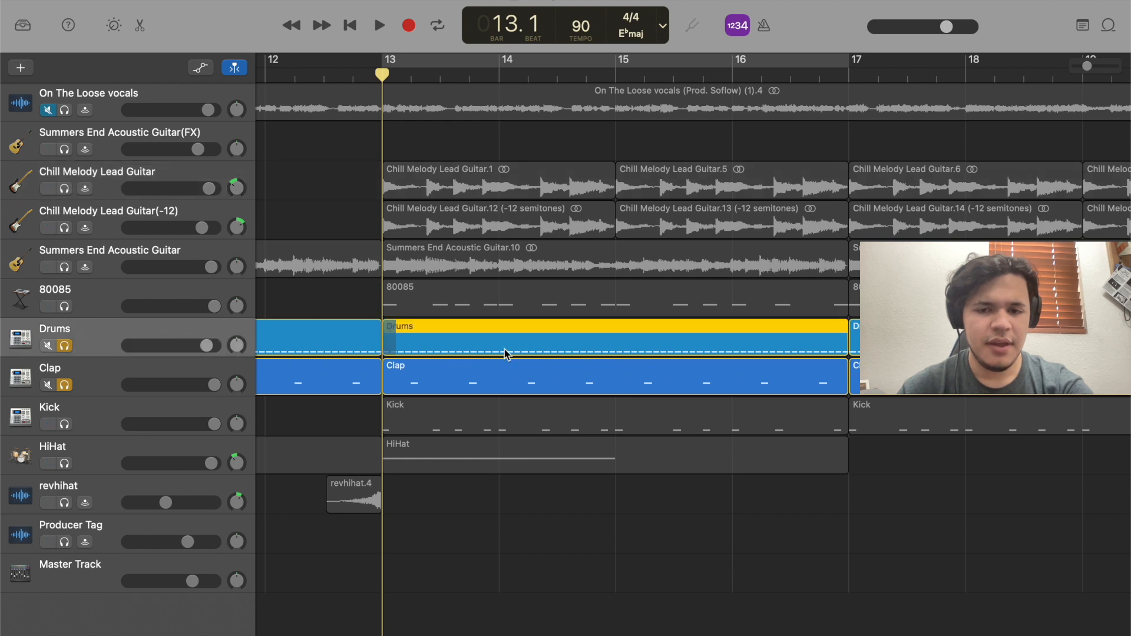
double_click(504, 352)
scroll(562, 527, "left", 3)
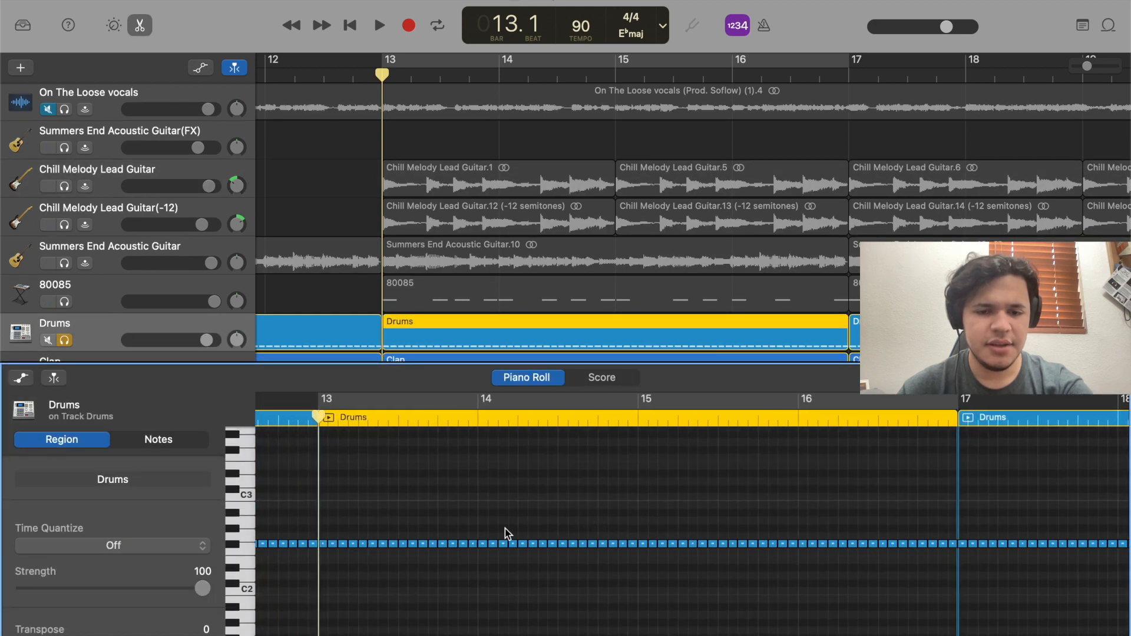
left_click_drag(330, 523, 641, 542)
left_click(683, 512)
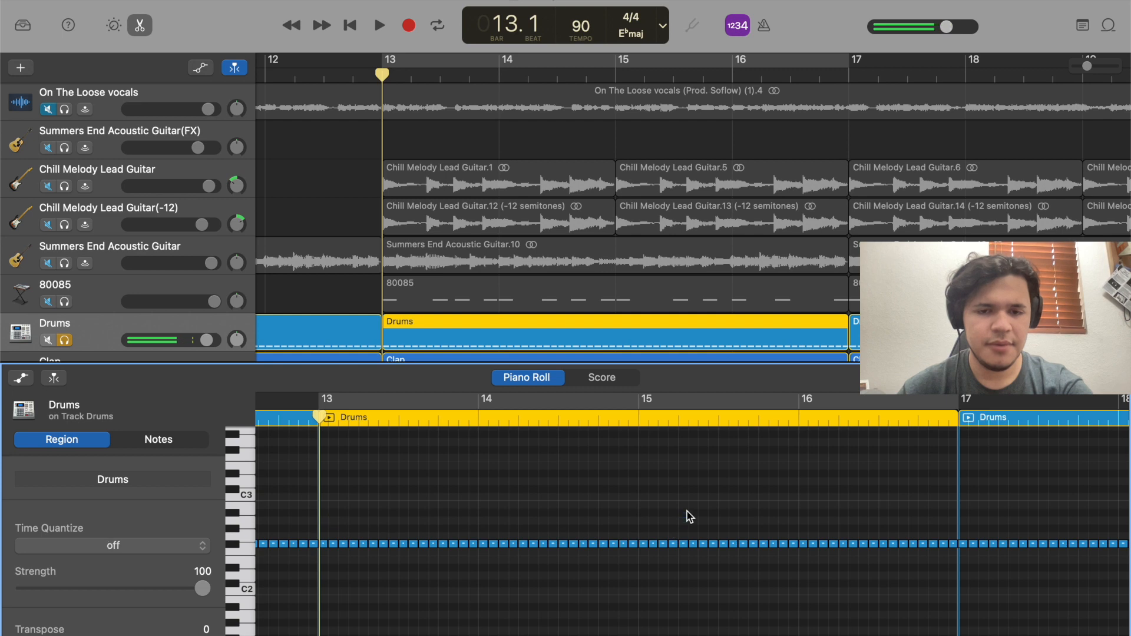
Select the Clap region at bar 13 and listen to the soloed Drums and Clap before closing the editor.
scroll(592, 320, "down", 3)
left_click(592, 317)
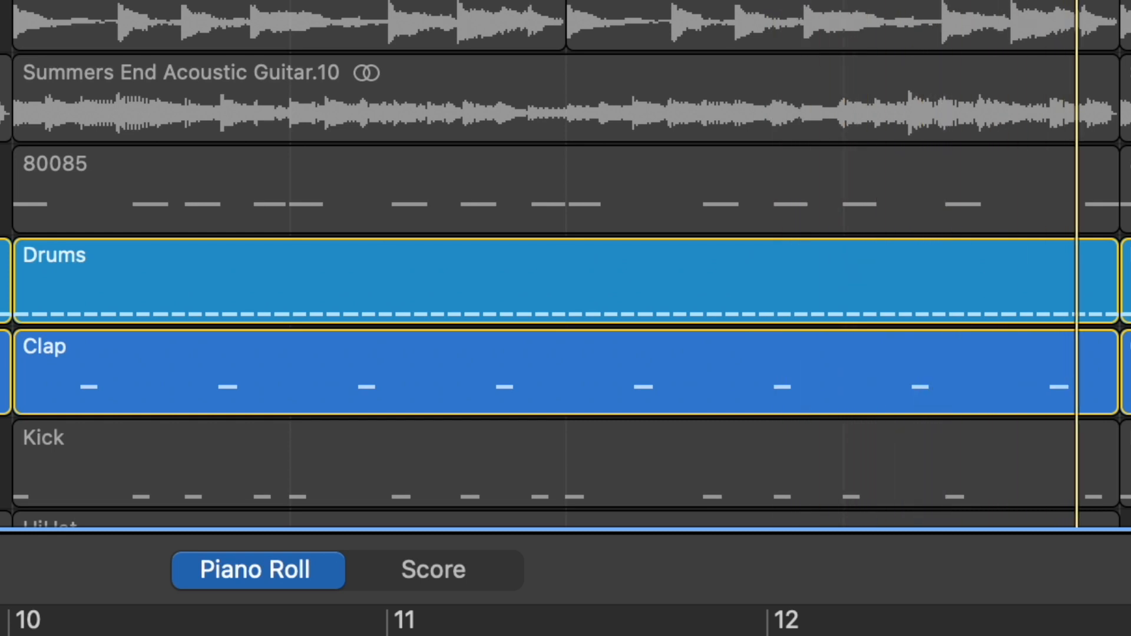
key("space")
left_click(142, 26)
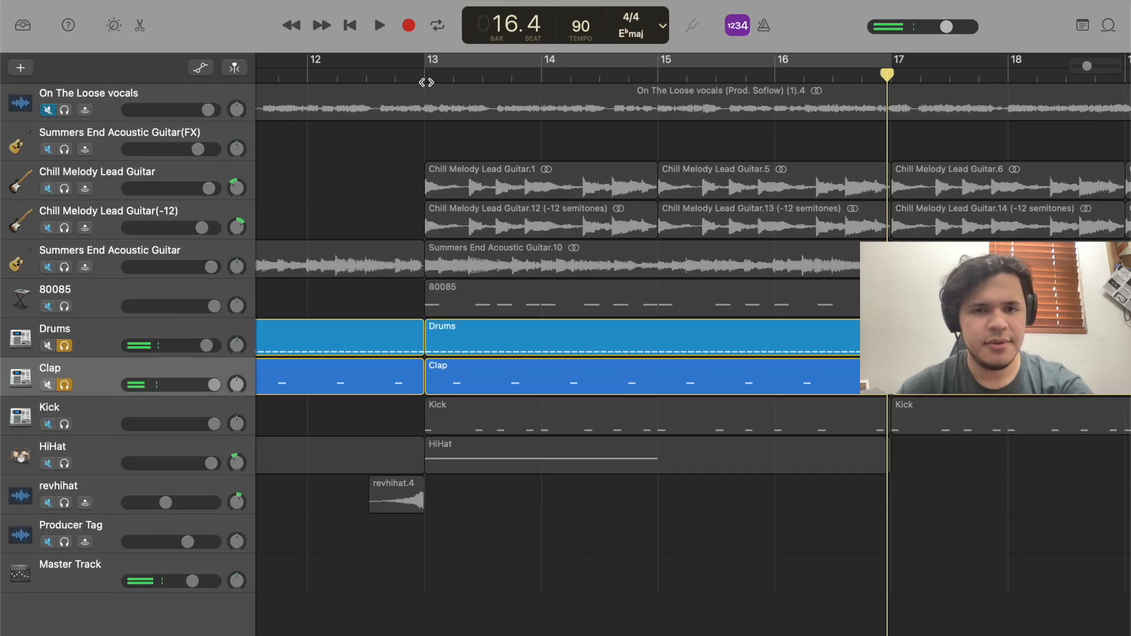
Return the playhead to bar 13 and solo the 80085 and Kick tracks in place of Drums and Clap.
left_click(421, 78)
left_click(64, 345)
left_click(64, 384)
left_click(64, 307)
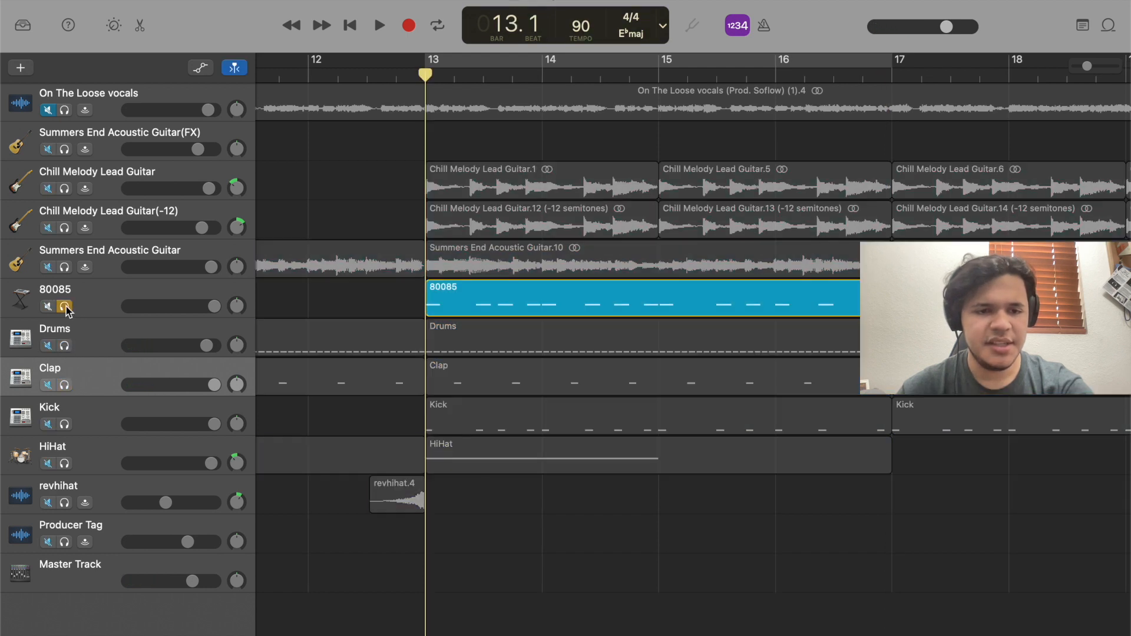
left_click(64, 424)
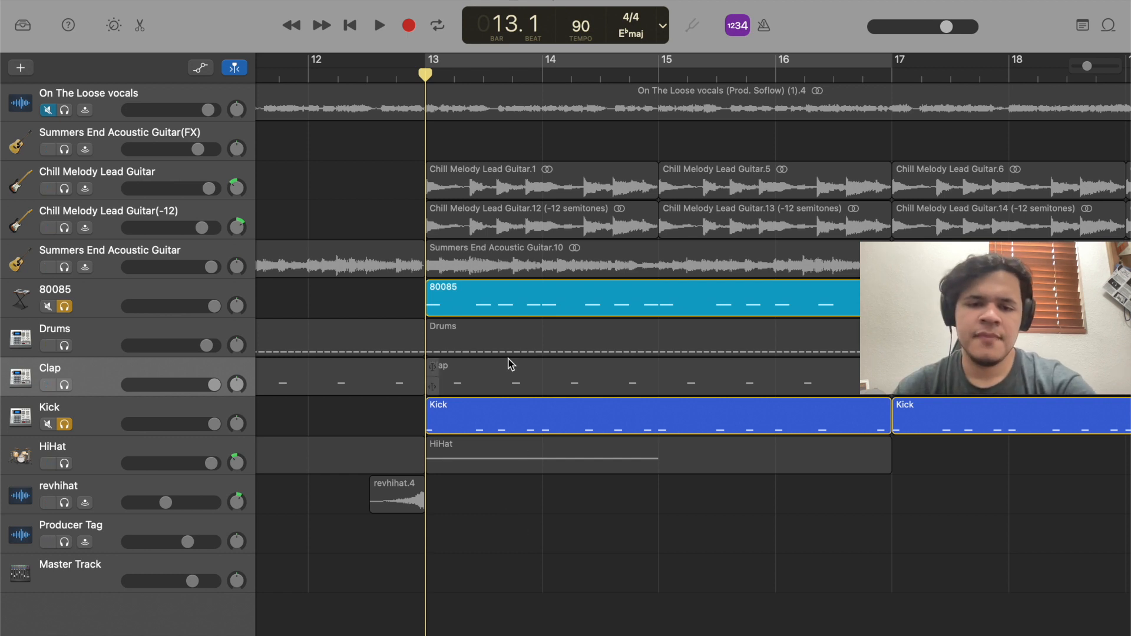
Compare the 80085 and Kick note patterns from bar 13 in the Piano Roll, and check the Kick track's Smart Controls and EQ.
double_click(462, 303)
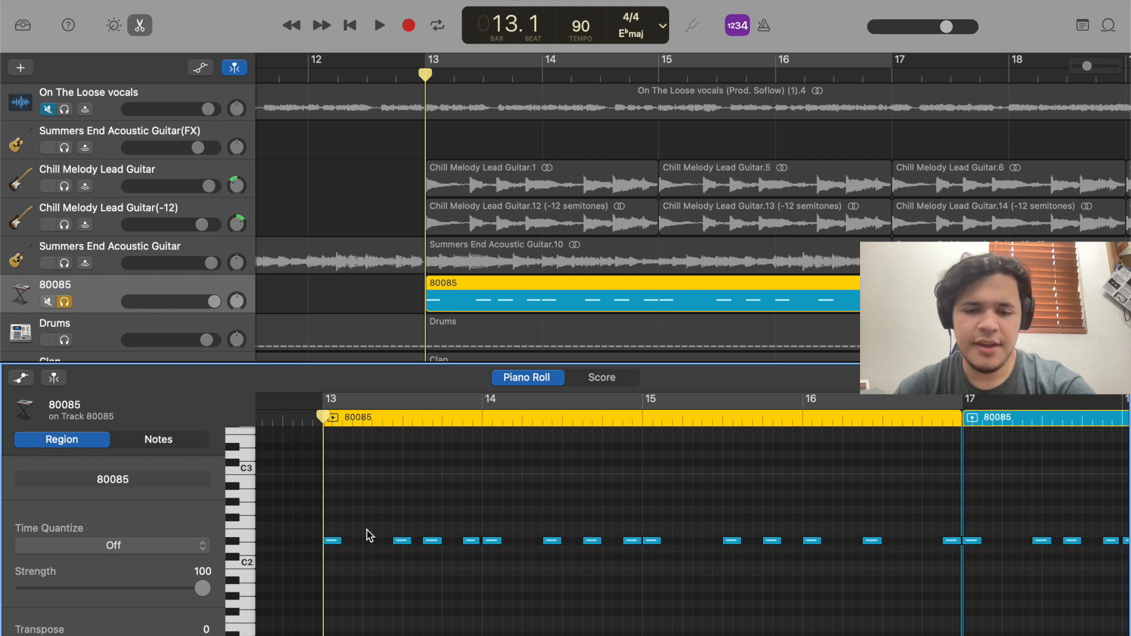
scroll(564, 229, "down", 5)
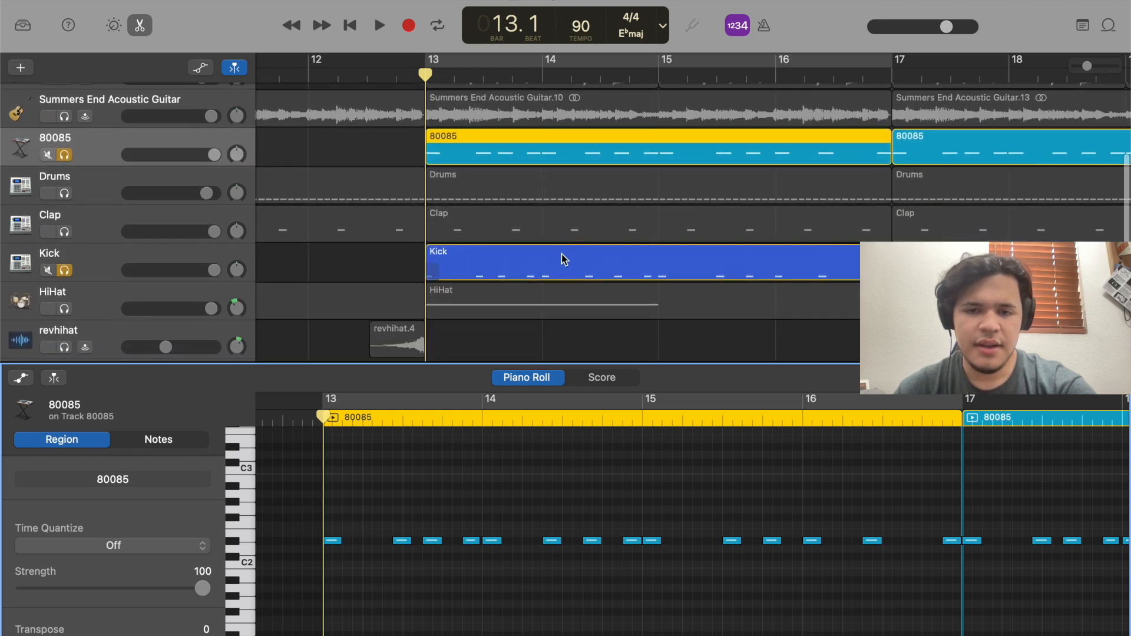
left_click(557, 264)
scroll(546, 519, "down", 4)
left_click(546, 521)
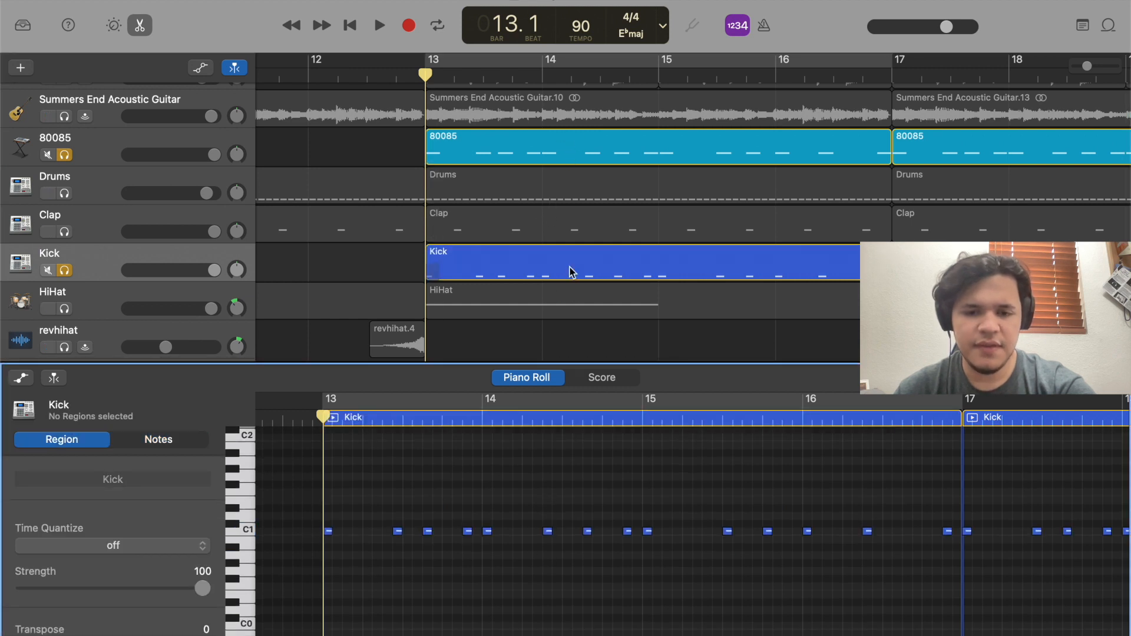
left_click_drag(307, 504, 487, 541)
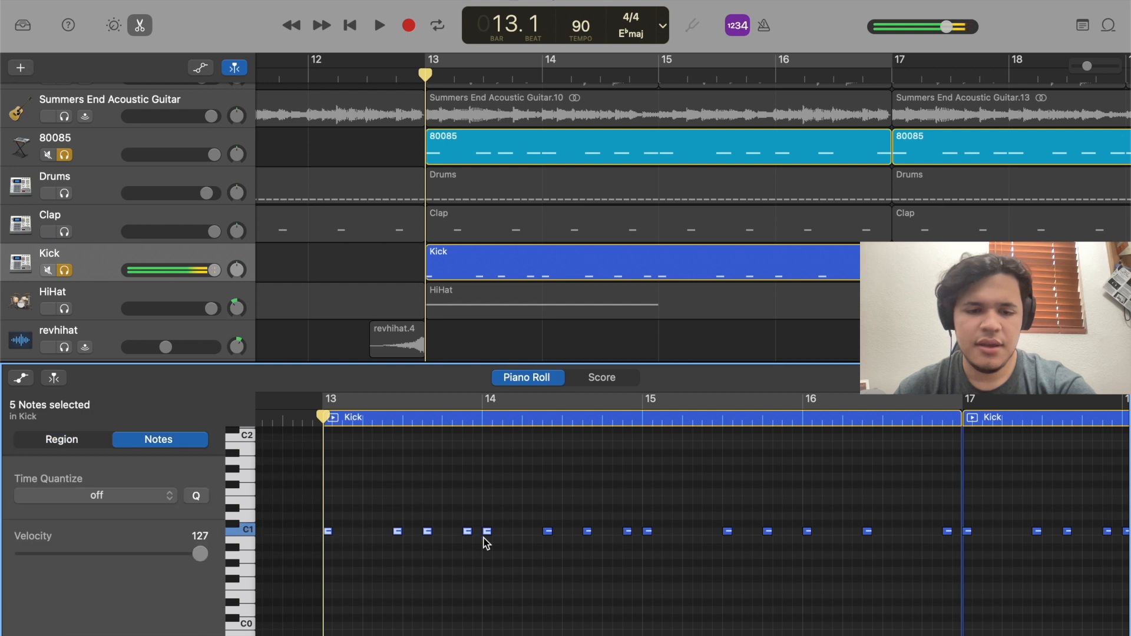
left_click(118, 31)
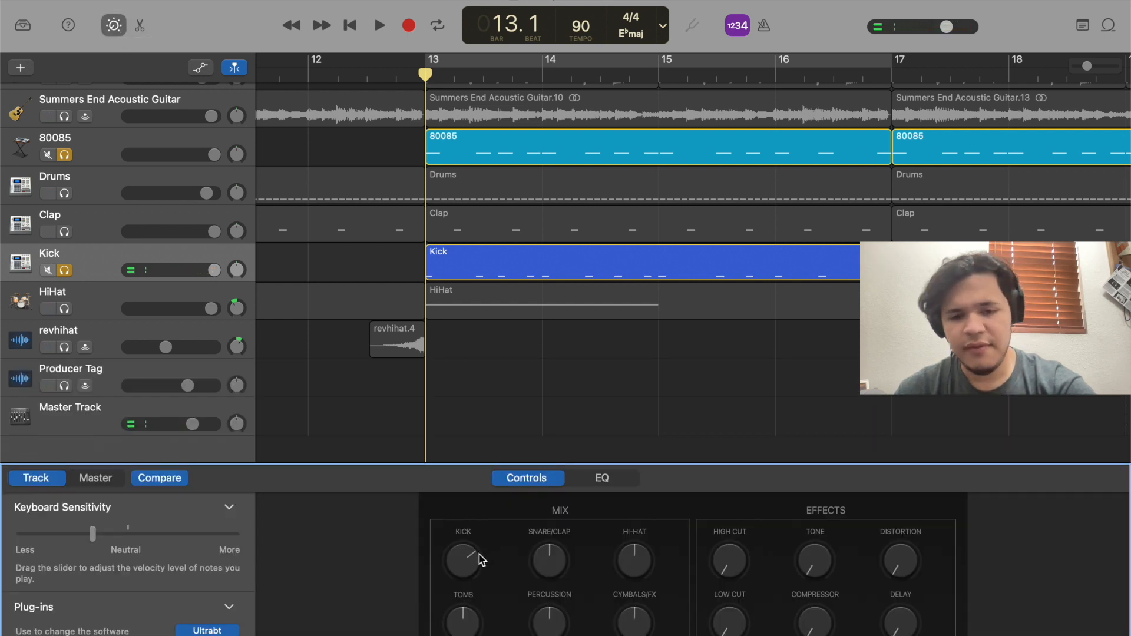
left_click(603, 487)
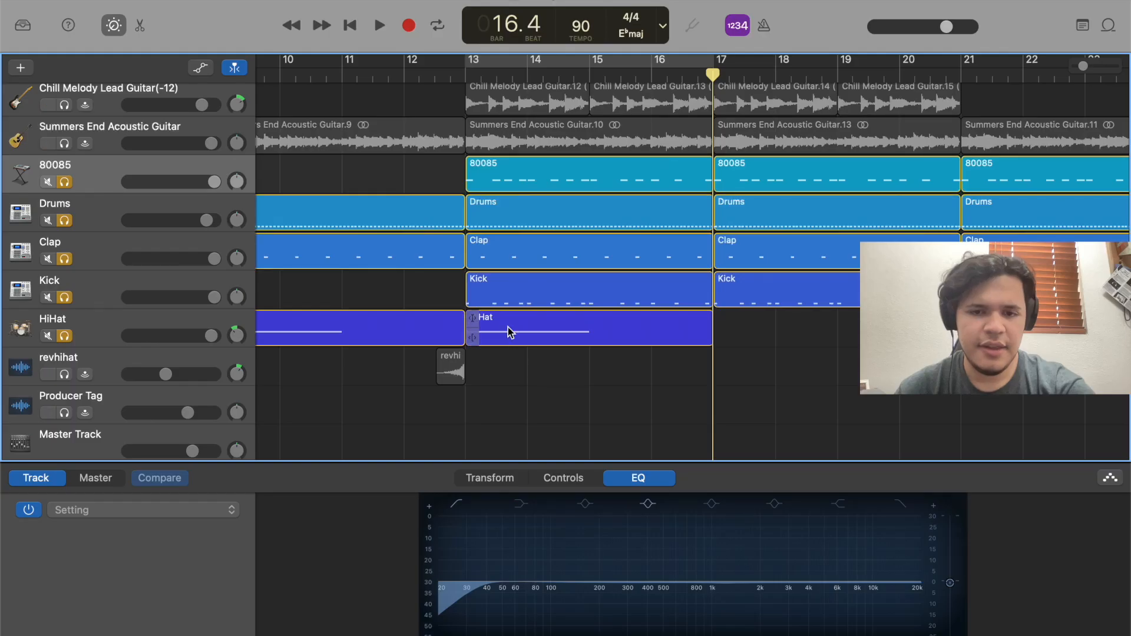
Open the HiHat region at bar 13 in the Piano Roll and play the soloed tracks from bar 13.
double_click(509, 332)
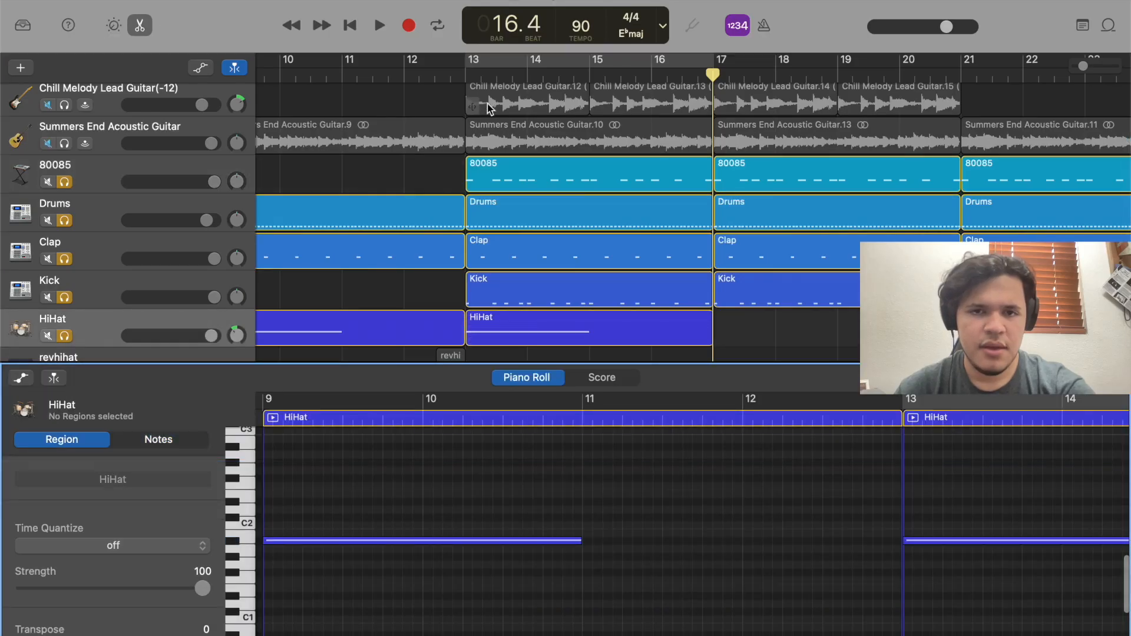
left_click(466, 80)
scroll(611, 537, "right", 6)
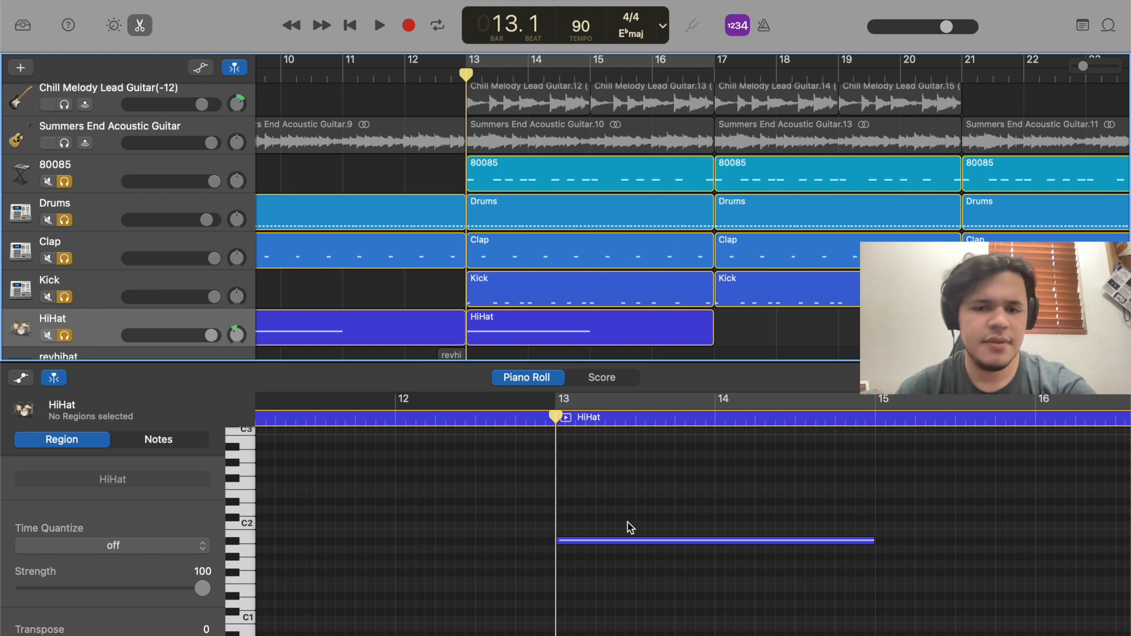
key("space")
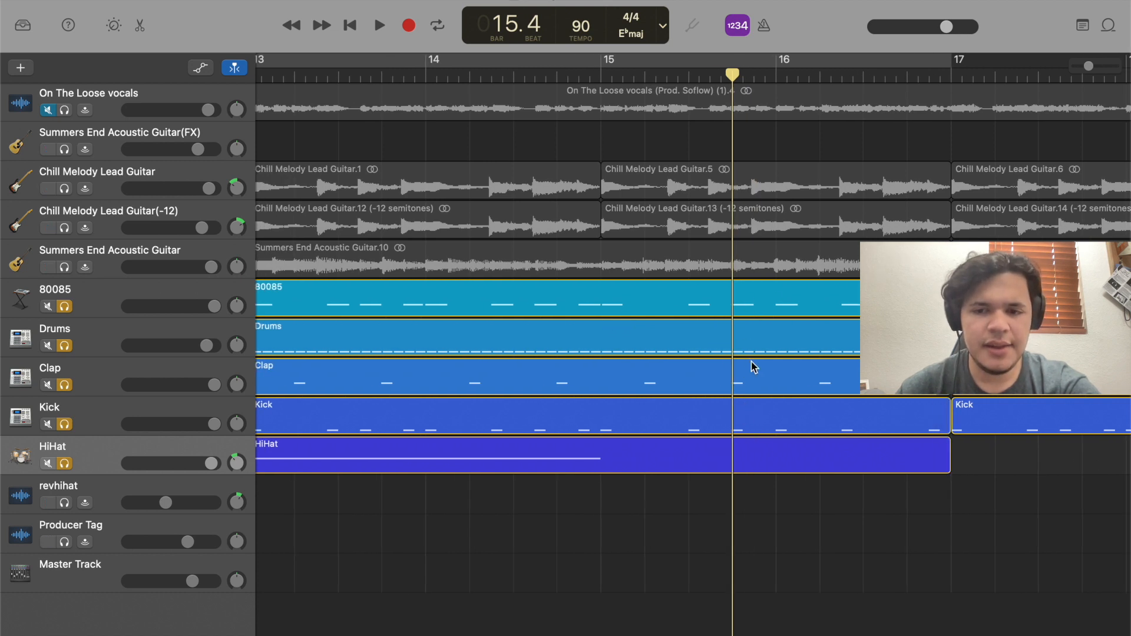
scroll(745, 415, "left", 3)
scroll(739, 410, "right", 1)
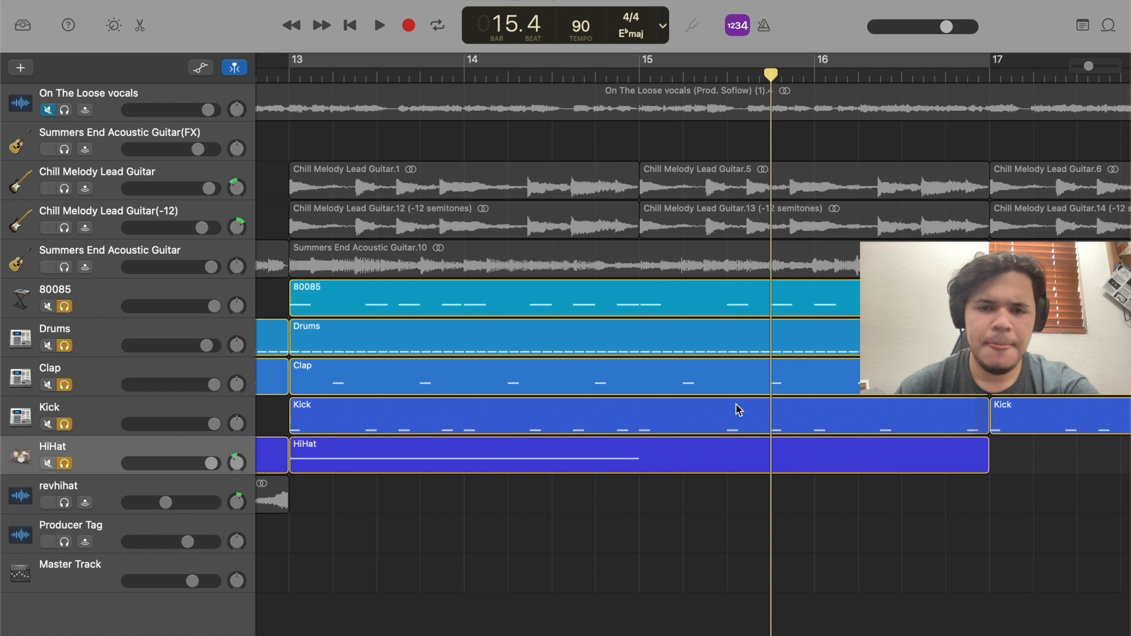
scroll(738, 410, "down", 1)
scroll(739, 409, "up", 2)
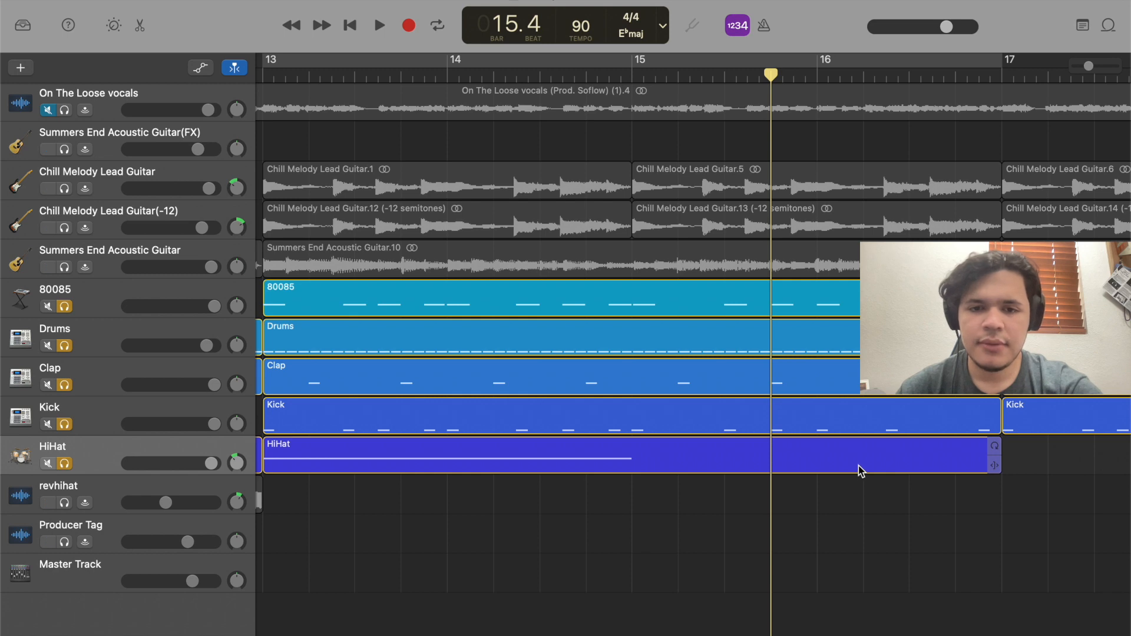
scroll(783, 560, "down", 3)
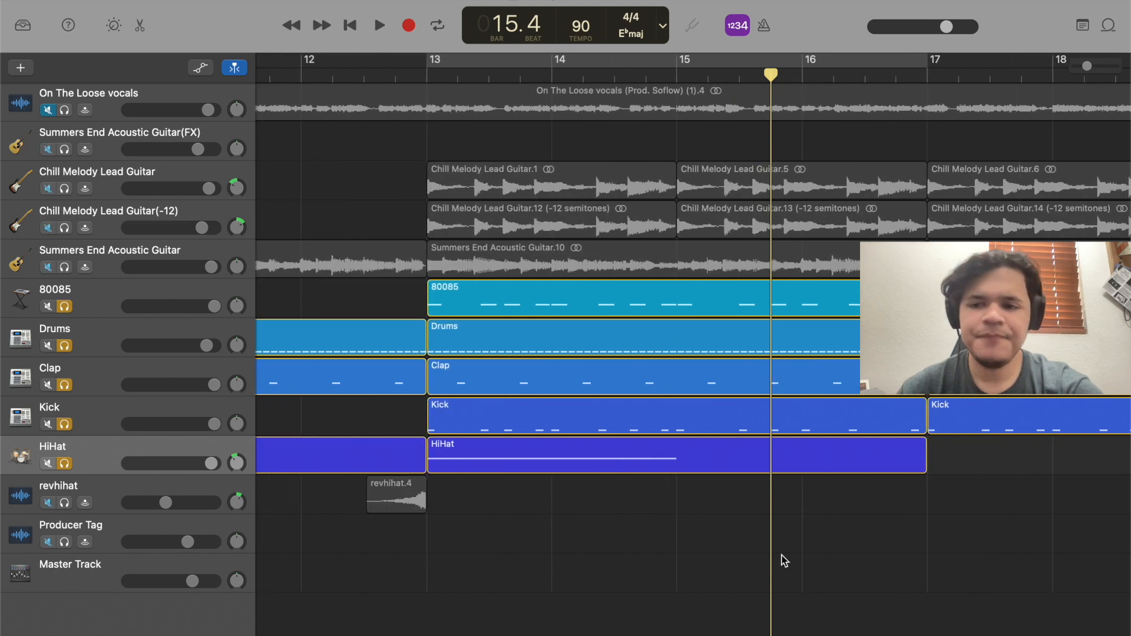
scroll(780, 560, "up", 1)
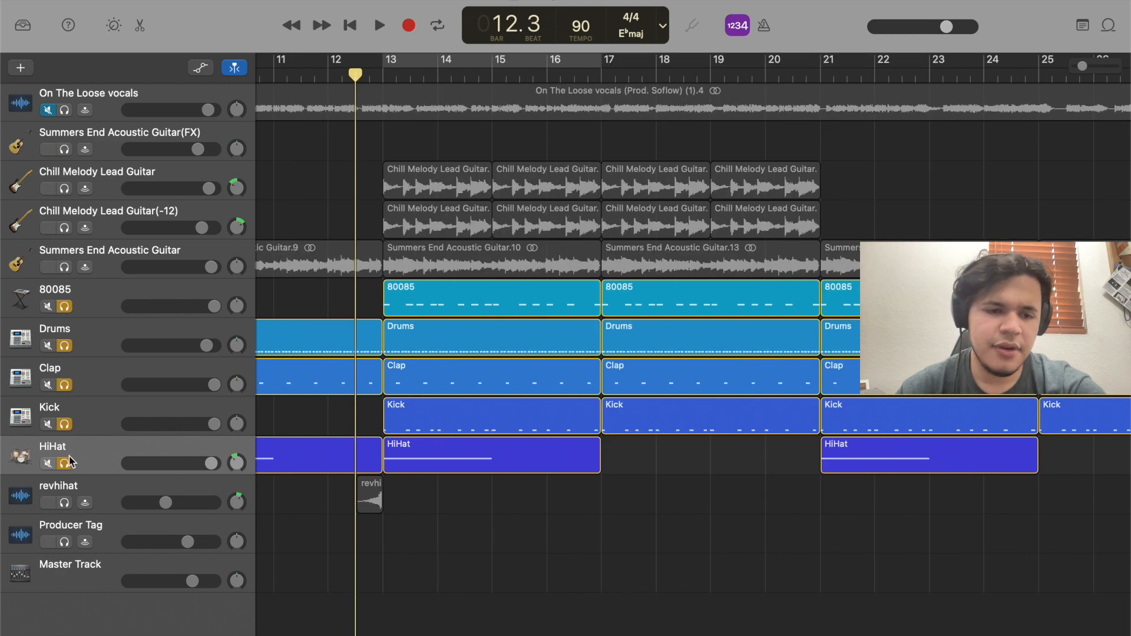
Unsolo the 80085, Drums, Clap, Kick and HiHat tracks and solo the revhihat track.
left_click_drag(64, 464, 65, 346)
left_click(65, 306)
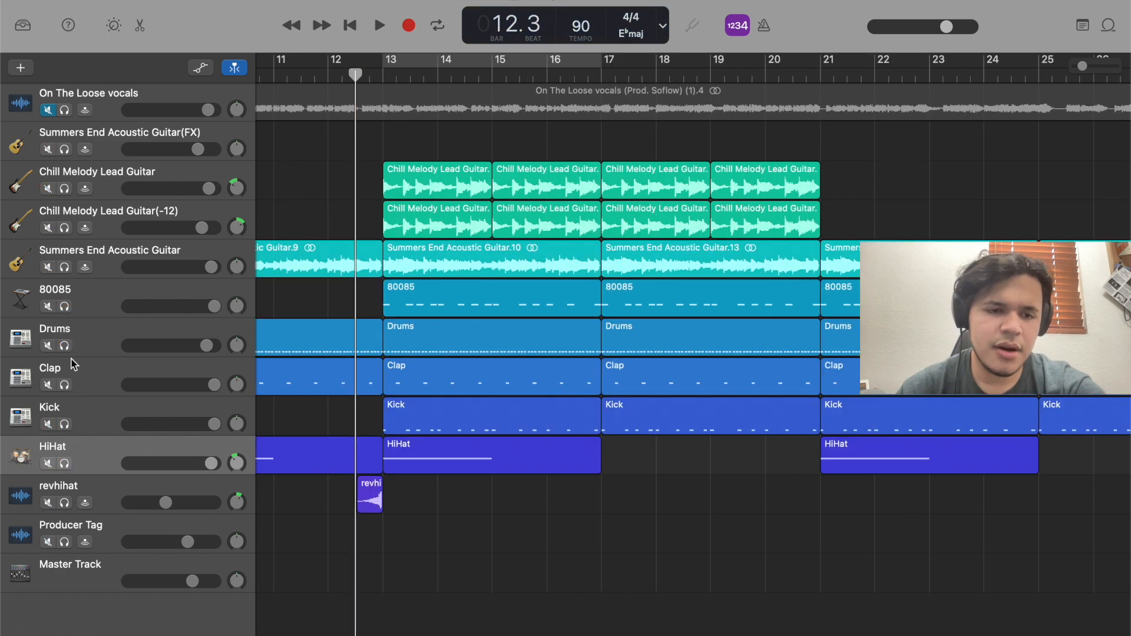
left_click(65, 502)
Position the playhead exactly at the start of the revhihat.4 region before bar 13.
scroll(312, 510, "up", 5)
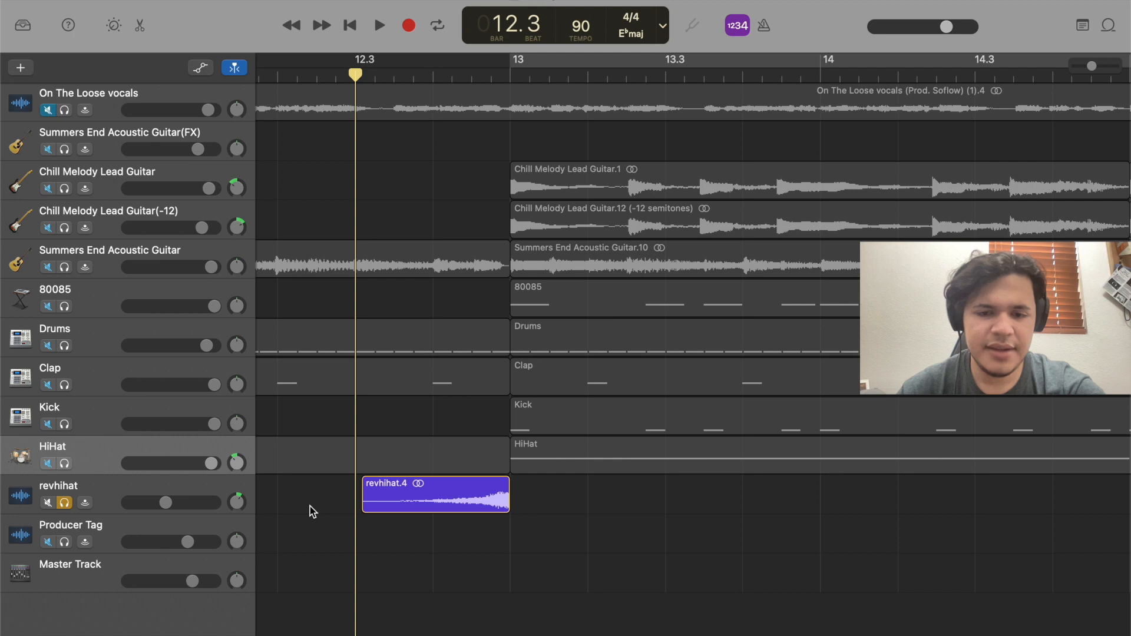
scroll(312, 507, "up", 3)
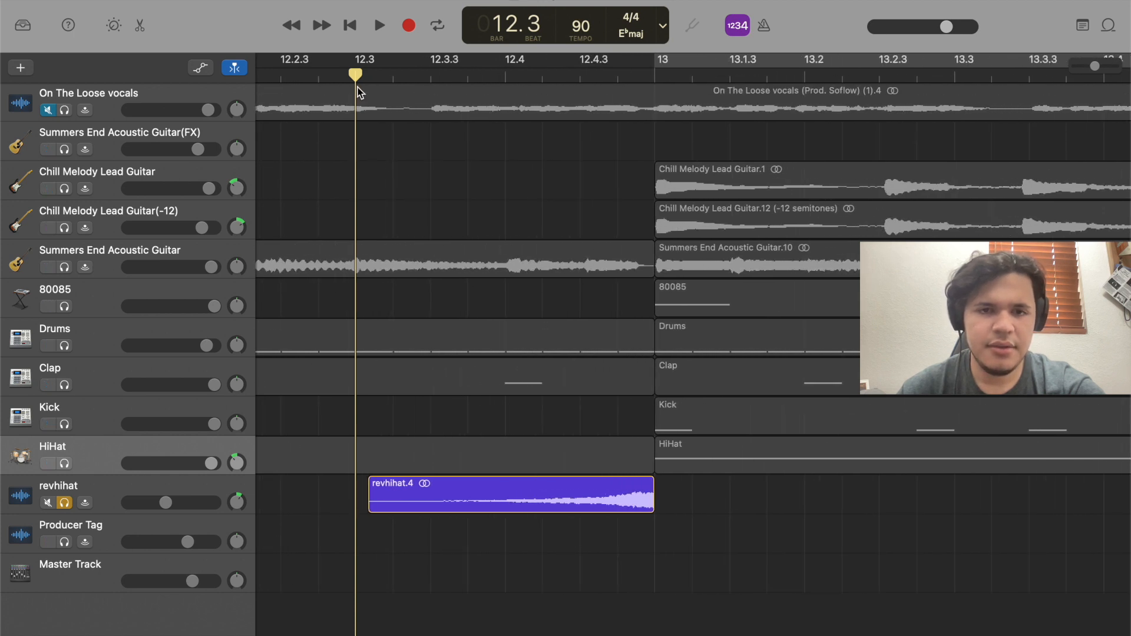
mouse_move(356, 70)
left_mouse_down()
mouse_move(378, 71)
mouse_move(368, 74)
left_mouse_up()
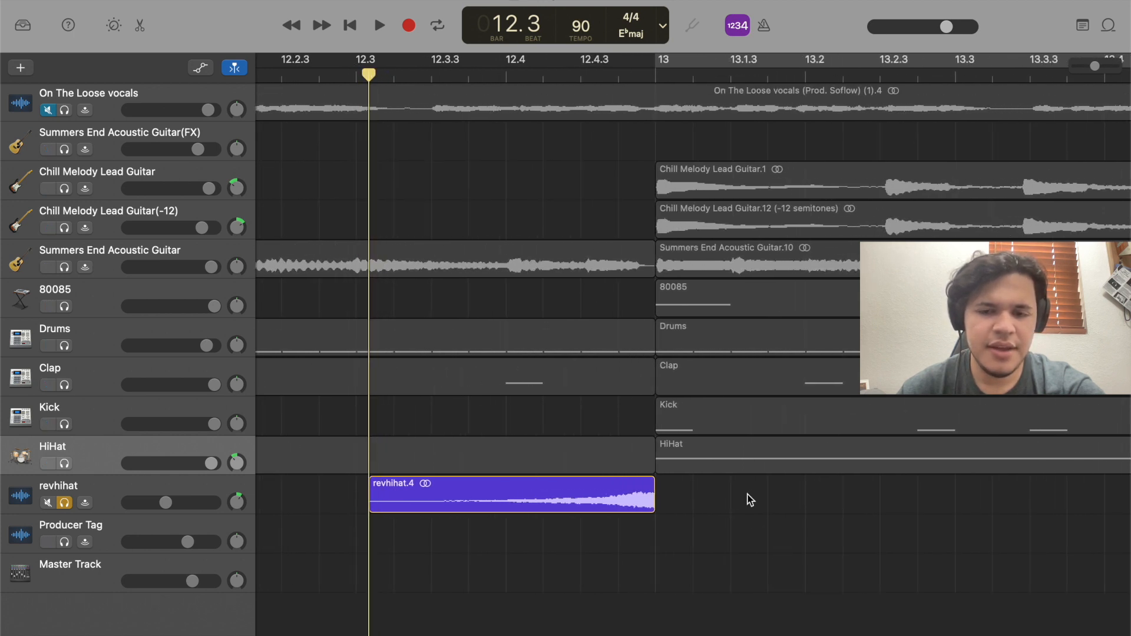
left_click(730, 450)
left_click(659, 557)
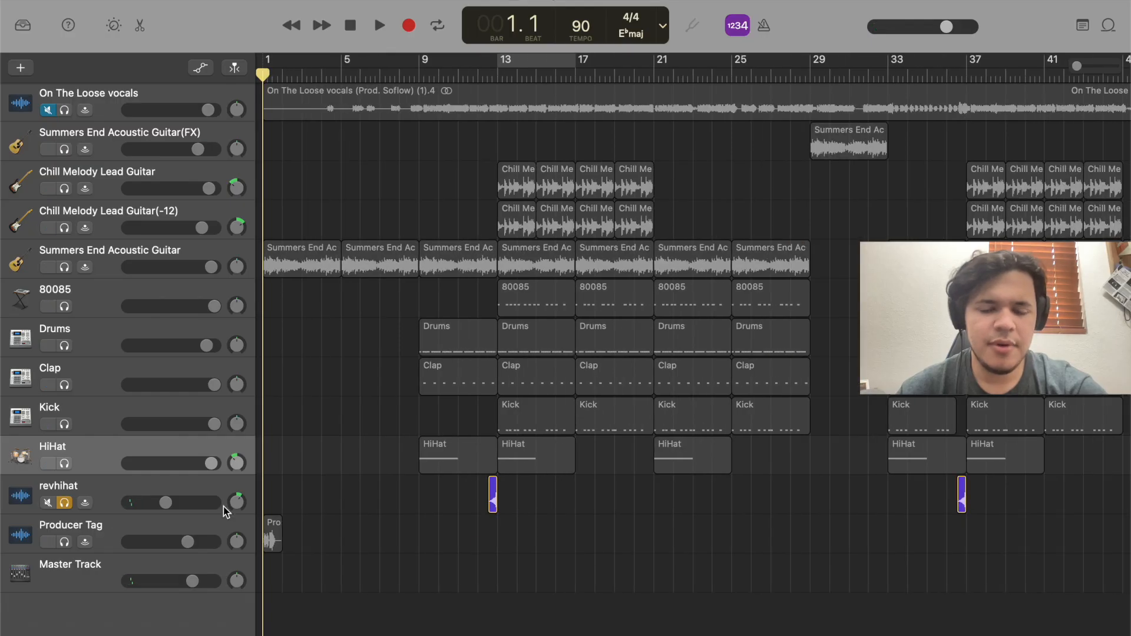
Solo the Producer Tag track instead of revhihat and listen to its region from bar 1.
left_click(68, 504)
left_click(67, 540)
scroll(319, 426, "up", 1)
scroll(320, 426, "up", 5)
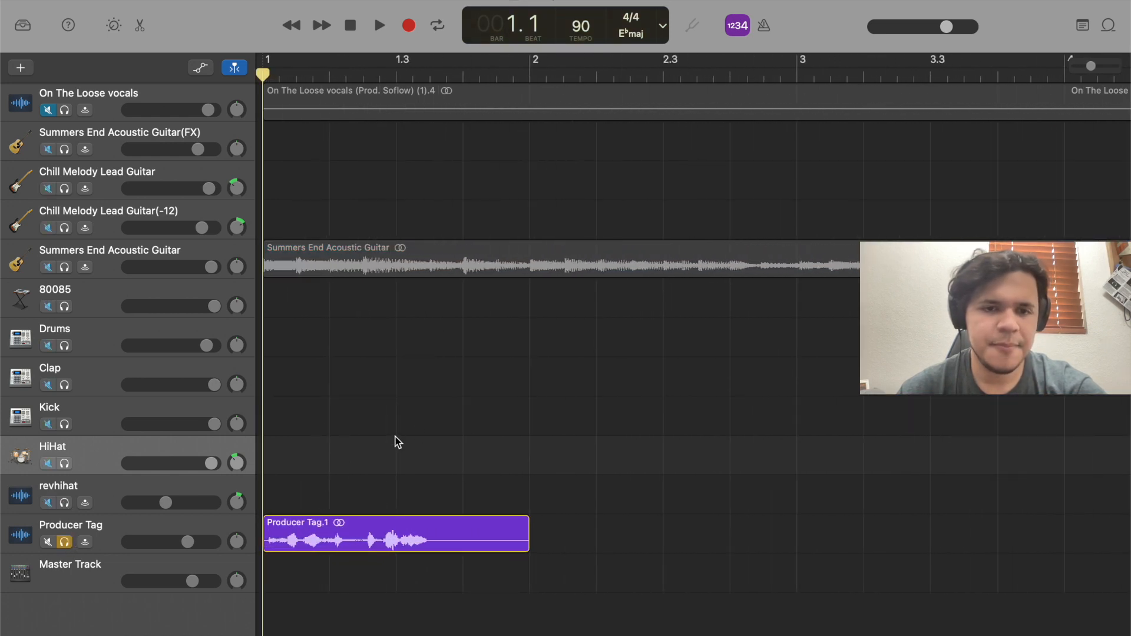
scroll(394, 438, "down", 2)
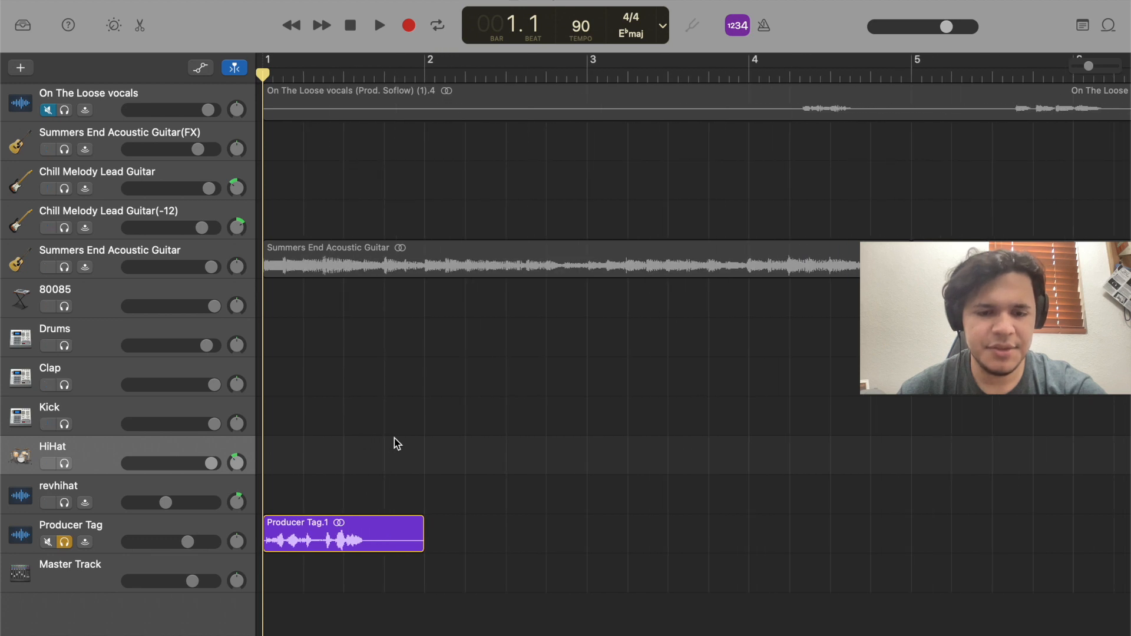
key("space")
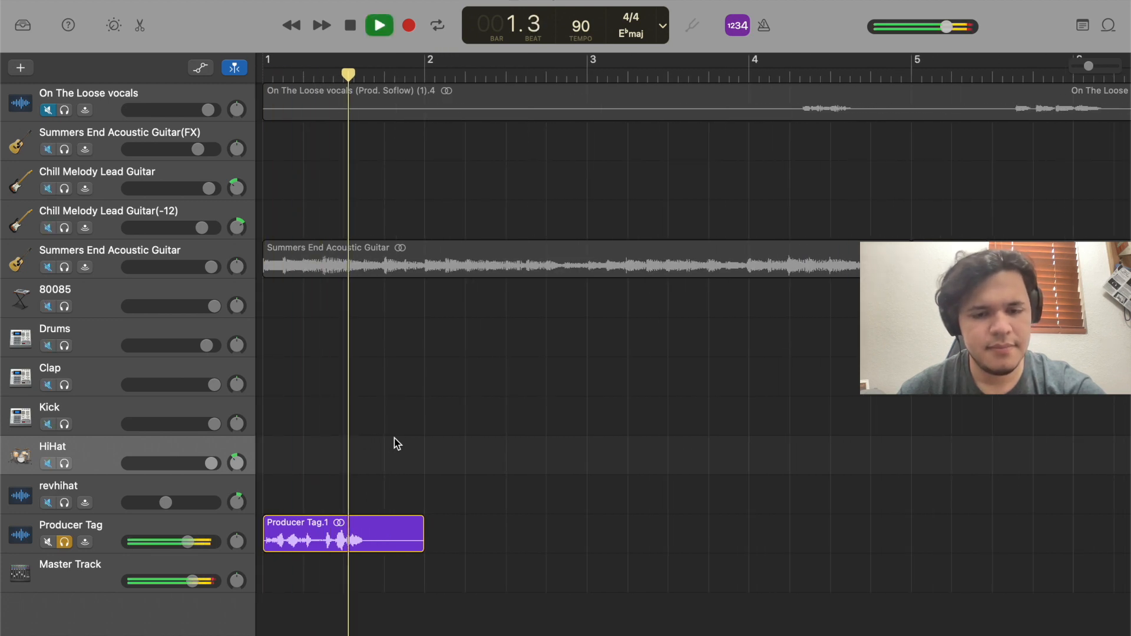
key("space")
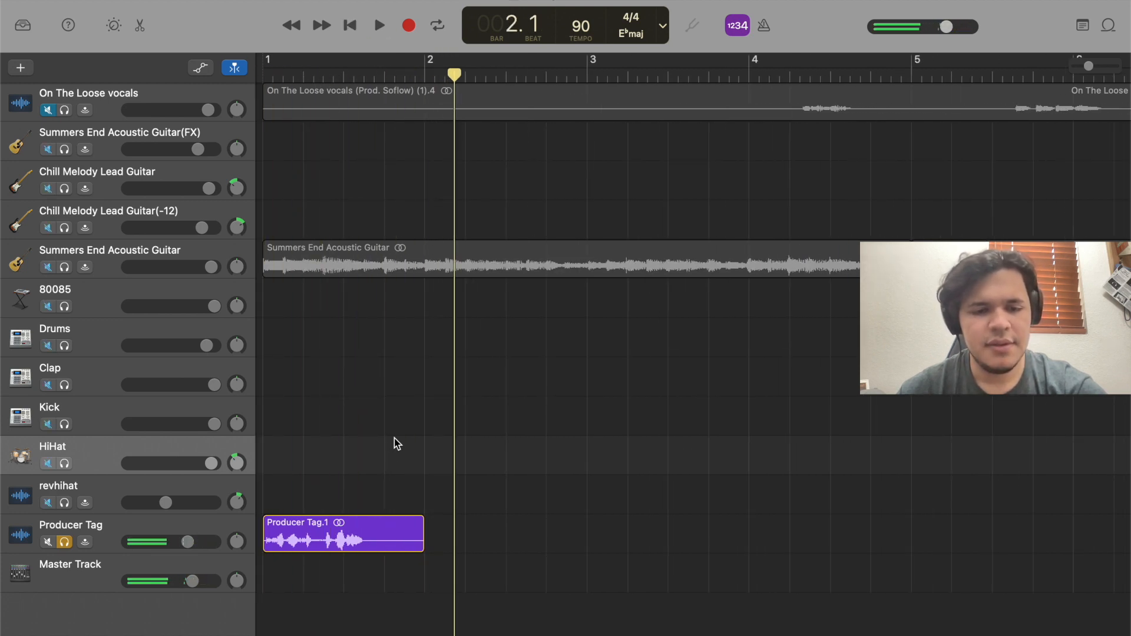
Unsolo the Producer Tag track, return the playhead to bar 13 and briefly select the On The Loose vocals region.
left_click(65, 542)
left_click(65, 542)
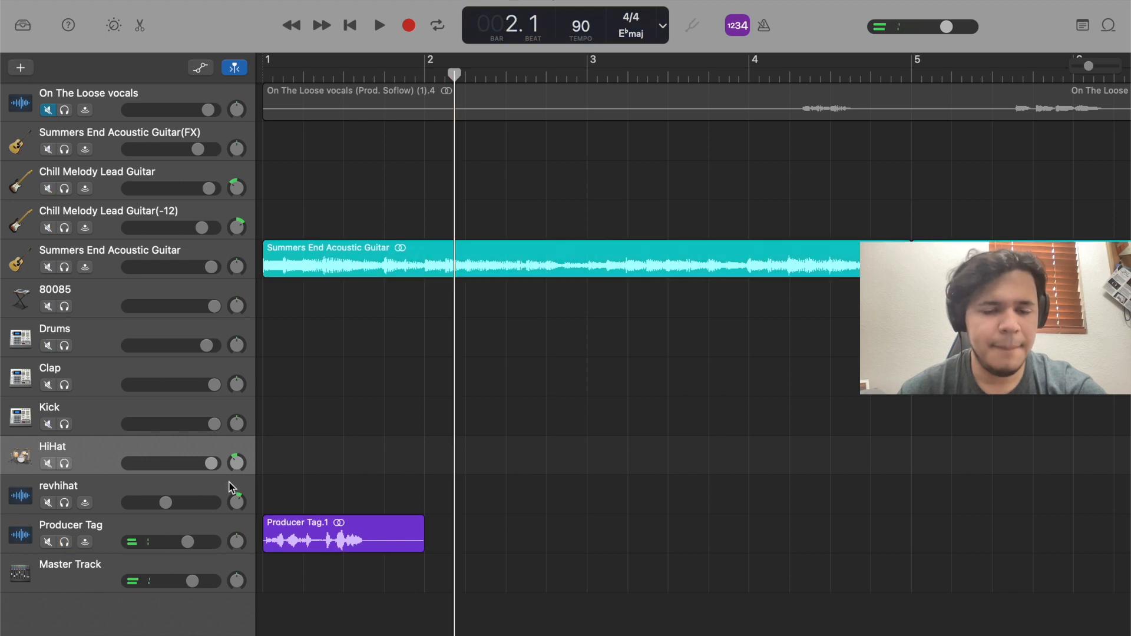
scroll(411, 445, "down", 10)
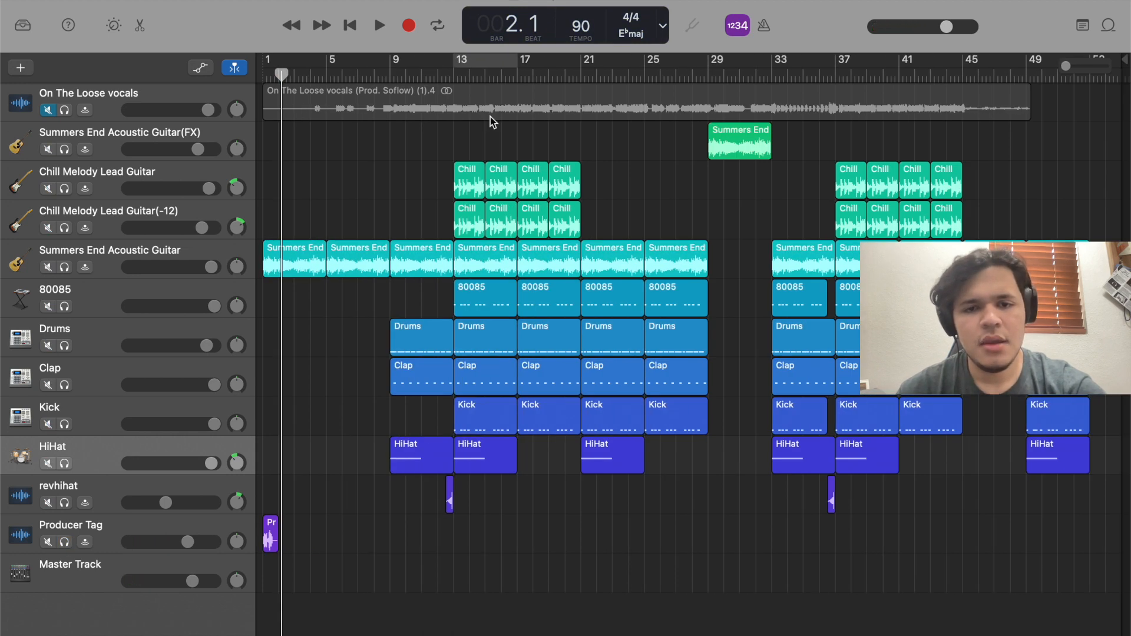
left_click(451, 76)
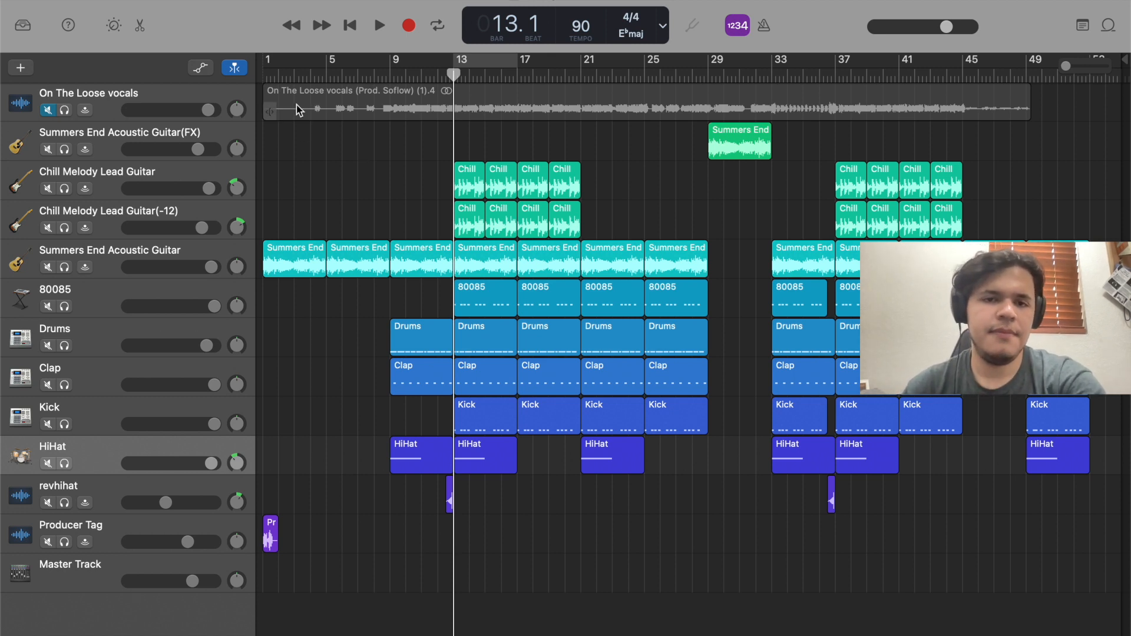
left_click(315, 106)
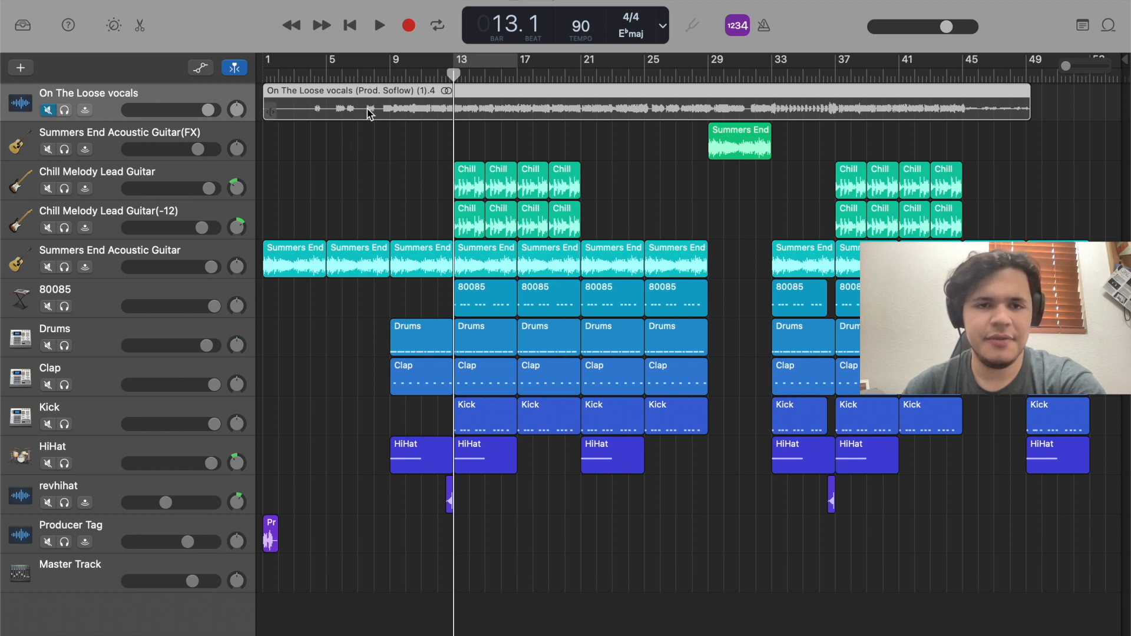
left_click(369, 146)
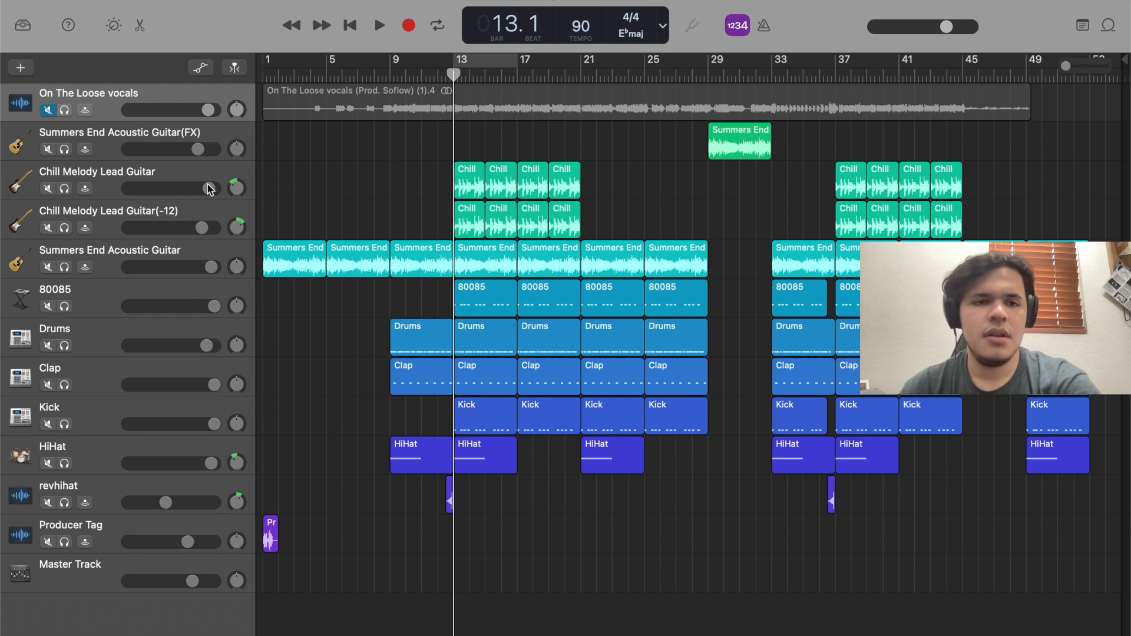
Switch to Finder and import On The Loose (Prod. Soflow).wav from Downloads into the GarageBand project as a new audio track.
left_click(30, 96)
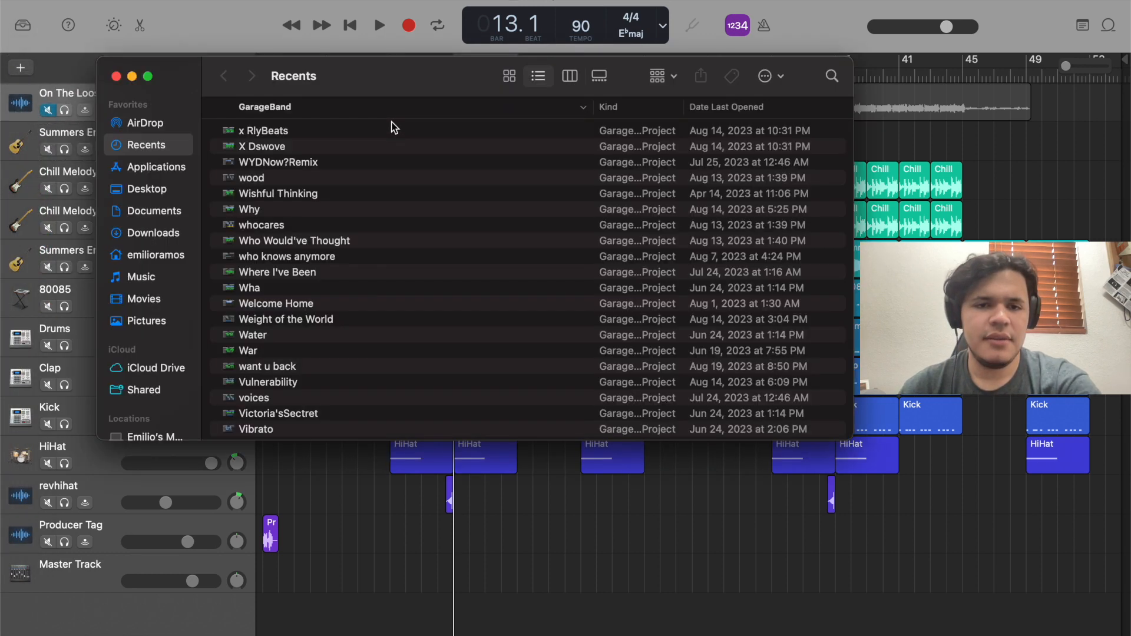
left_click(152, 233)
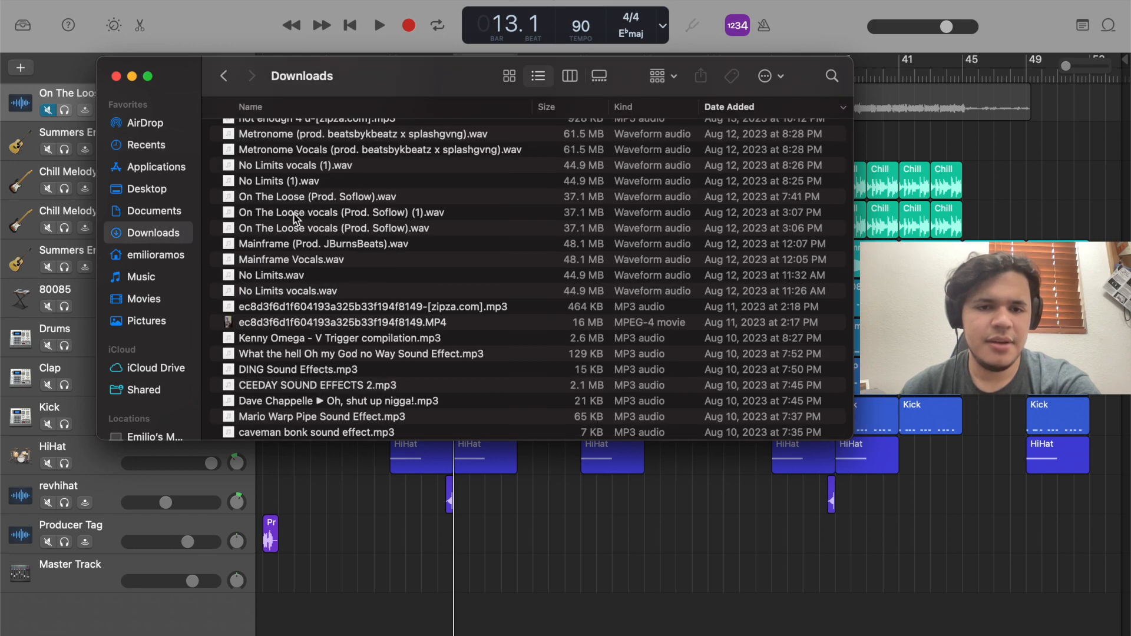
left_click_drag(293, 200, 263, 613)
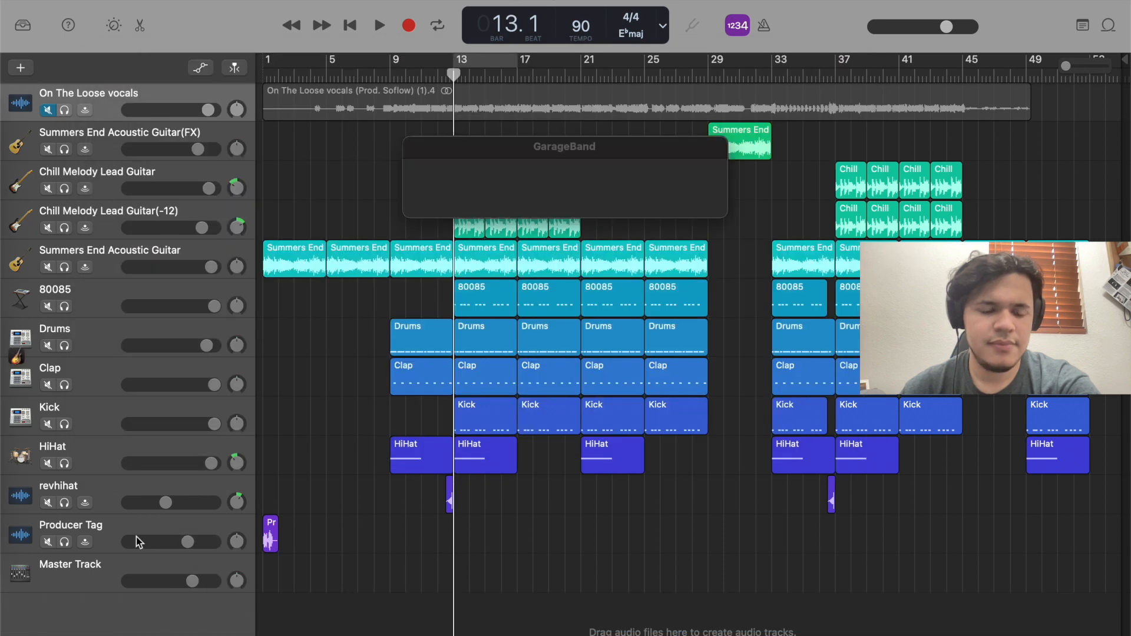
Place the On The Loose (Prod. Soflow) track directly below the On The Loose vocals track and solo it.
left_click_drag(126, 564, 169, 152)
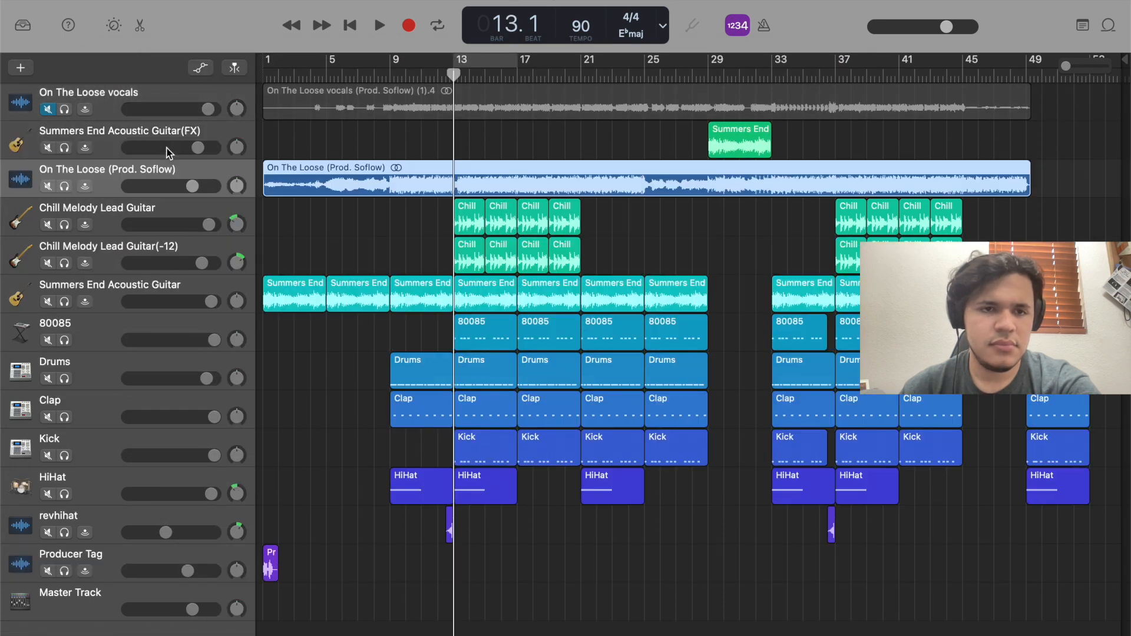
left_click_drag(122, 181, 124, 138)
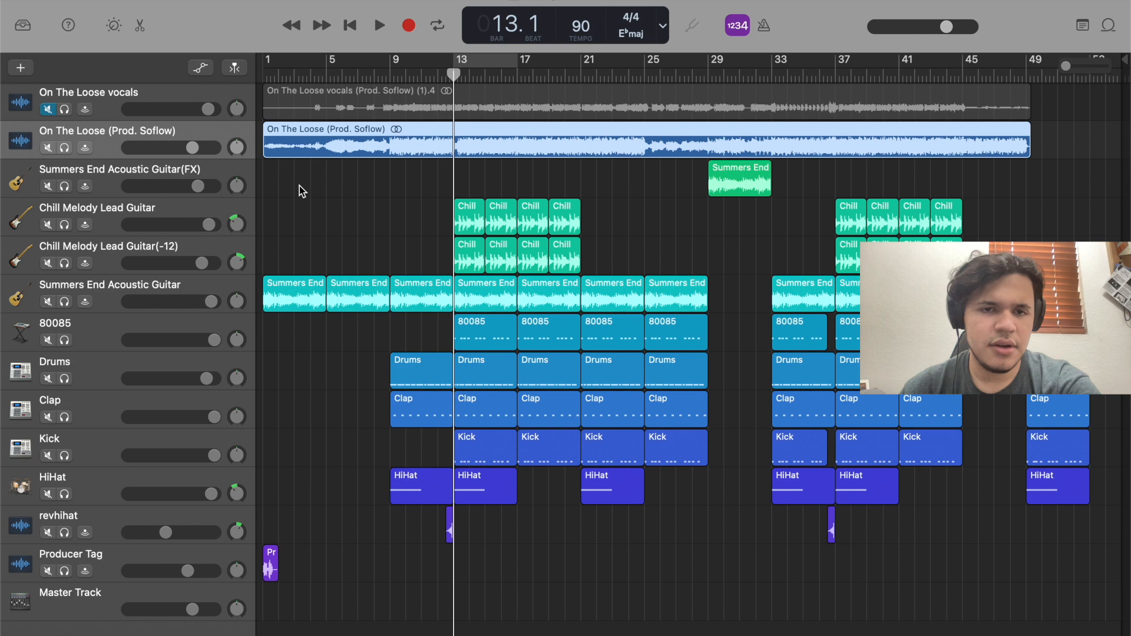
left_click(64, 148)
left_click(311, 155)
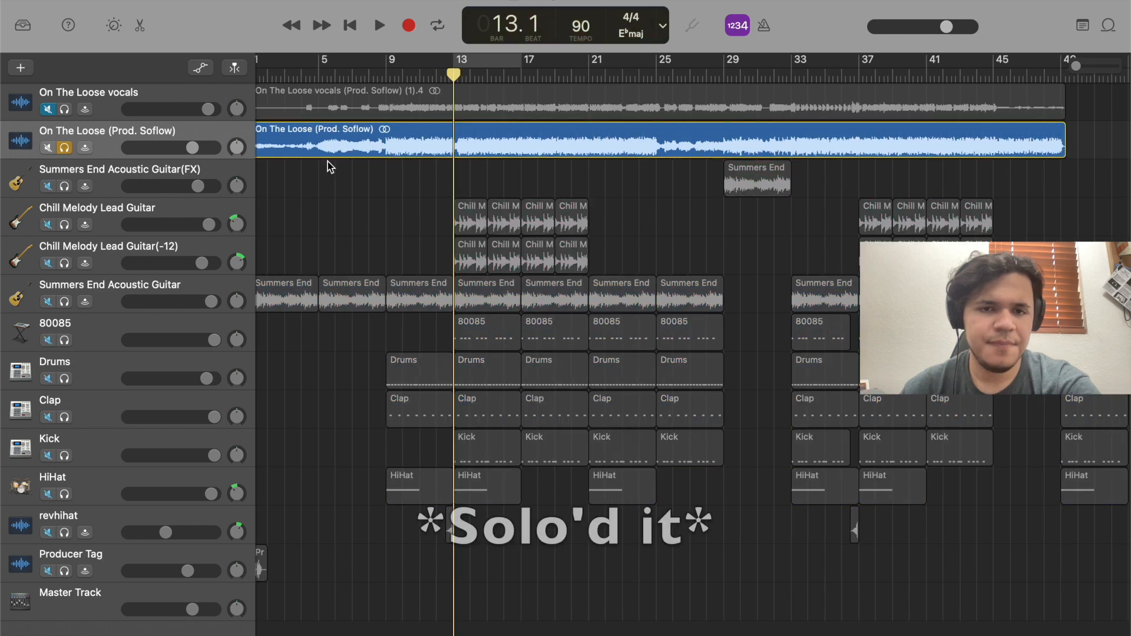
Listen to the soloed On The Loose (Prod. Soflow) track from bar 1 and again from bar 7 beat 2.
scroll(328, 161, "up", 5)
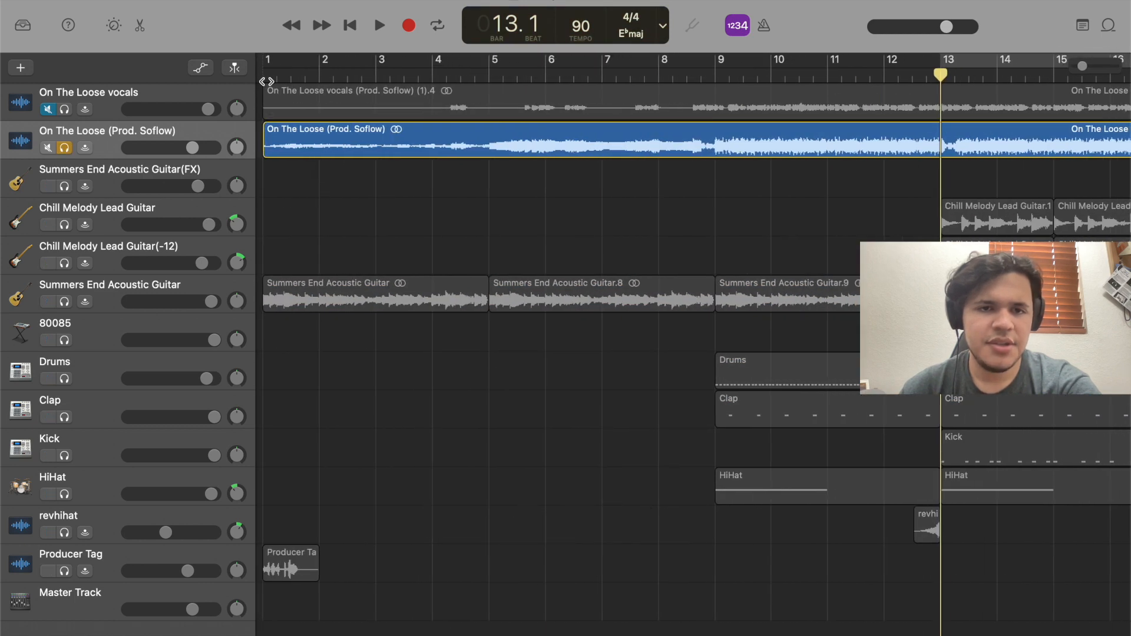
left_click(264, 78)
key("space")
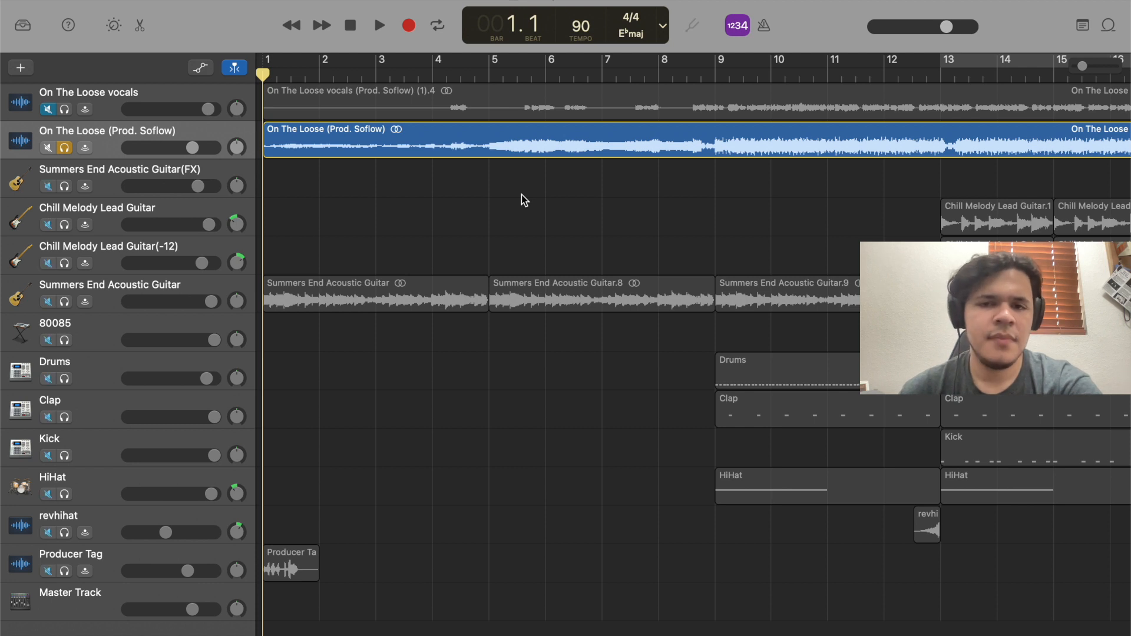
left_click(622, 72)
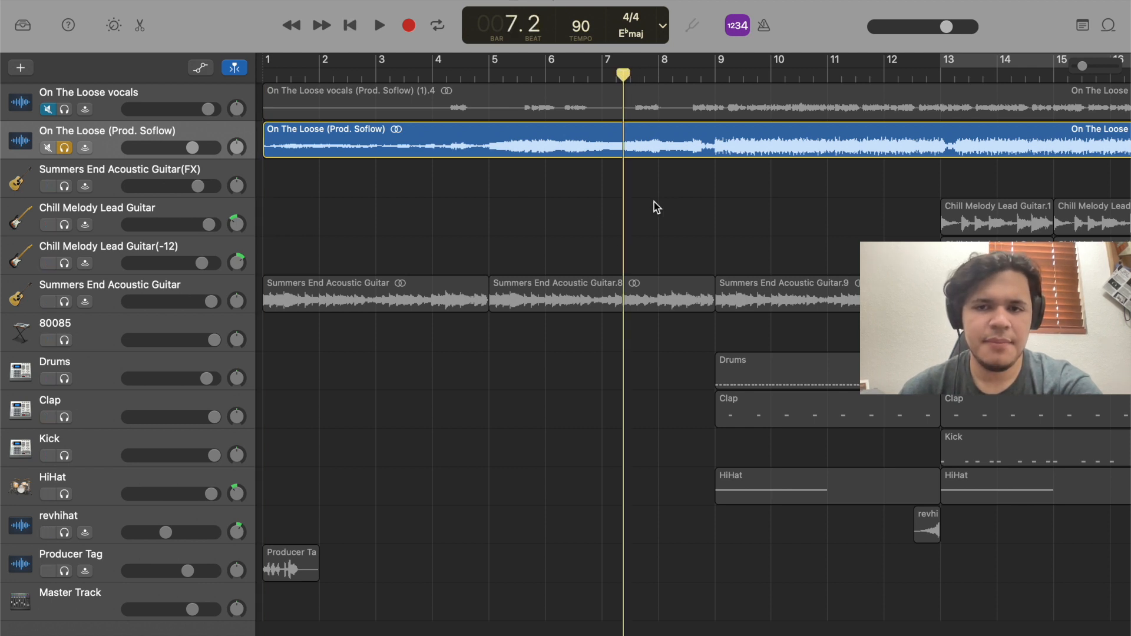
key("space")
scroll(656, 184, "right", 1)
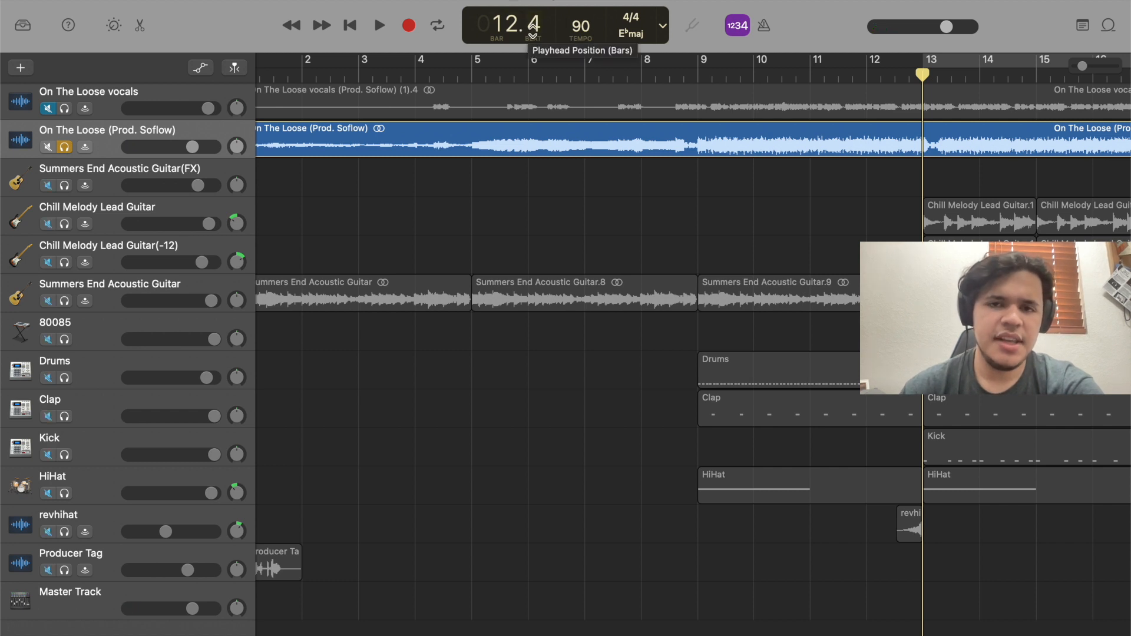
Solo On The Loose vocals, Drums and Clap instead of the full song and listen to them from bar 8 beat 3.
left_click(64, 146)
left_click(64, 108)
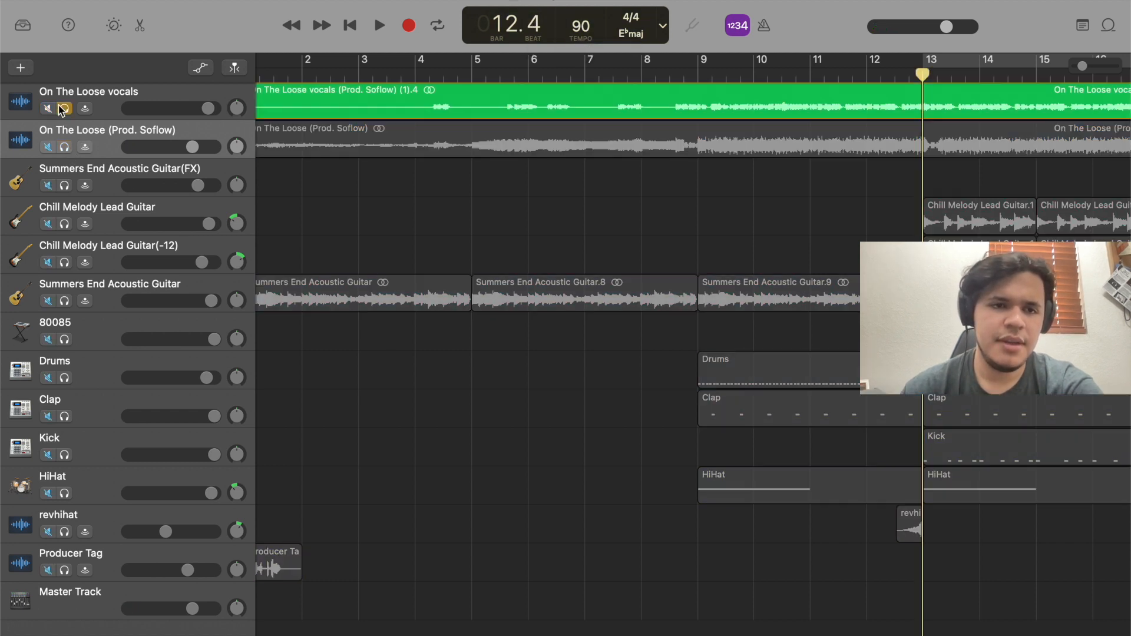
left_click(698, 77)
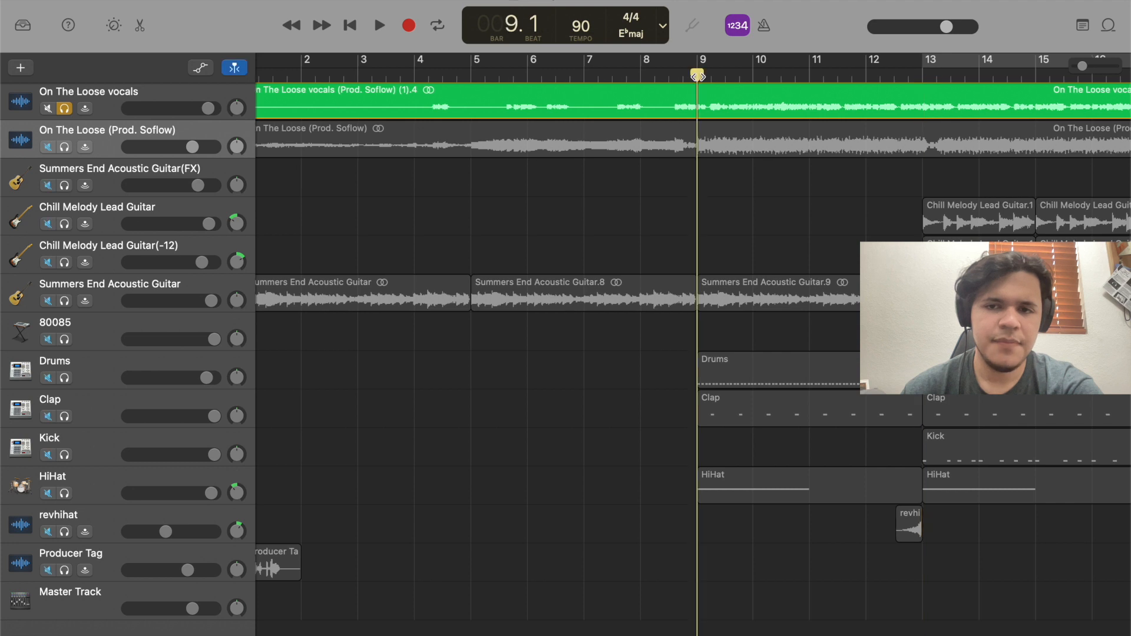
left_click(671, 78)
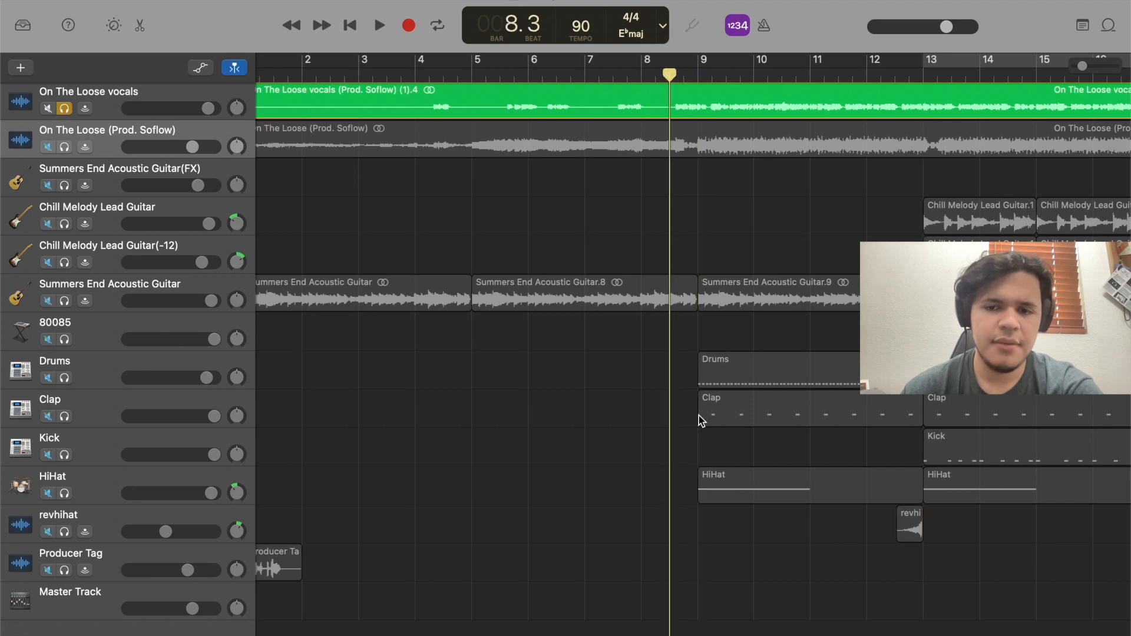
left_click(64, 378)
left_click(64, 416)
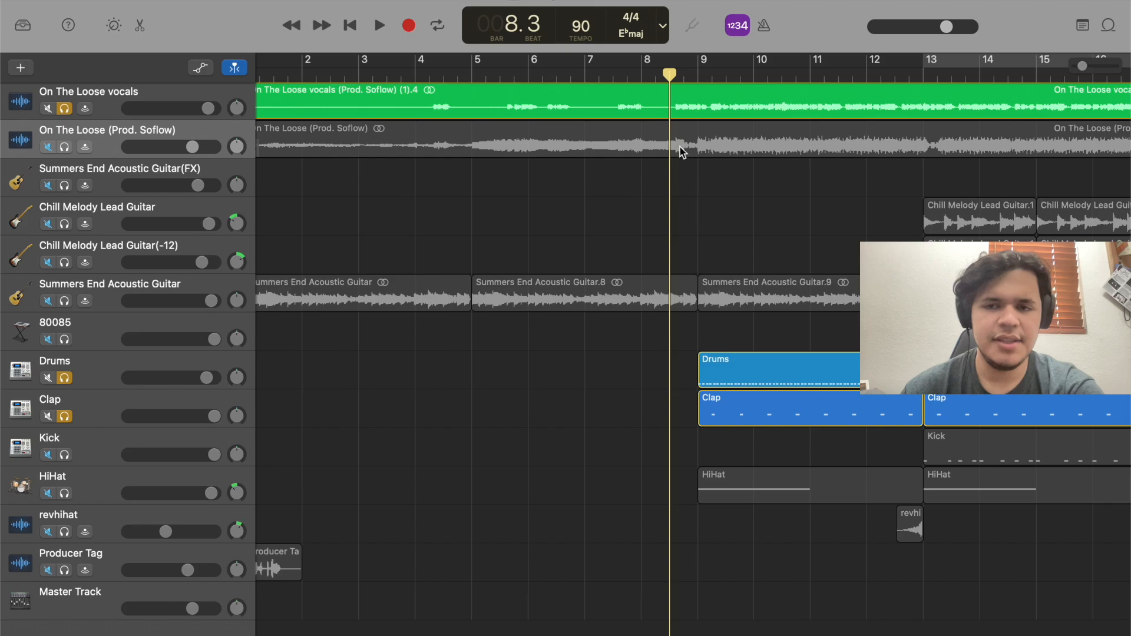
key("space")
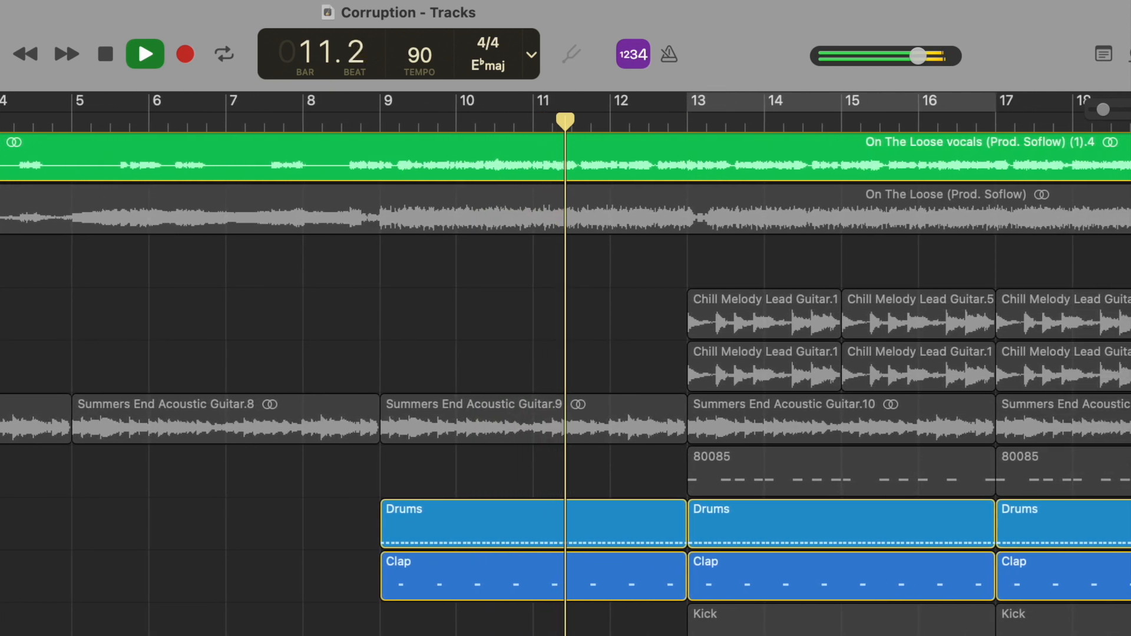
left_click(0, 0)
left_click(22, 144)
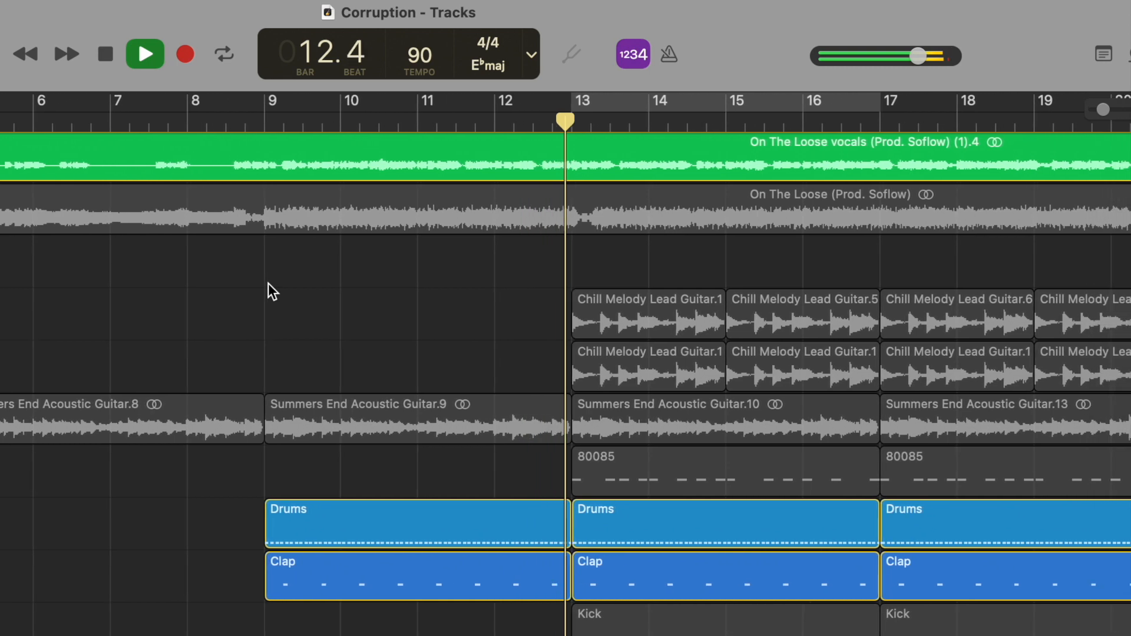
key("space")
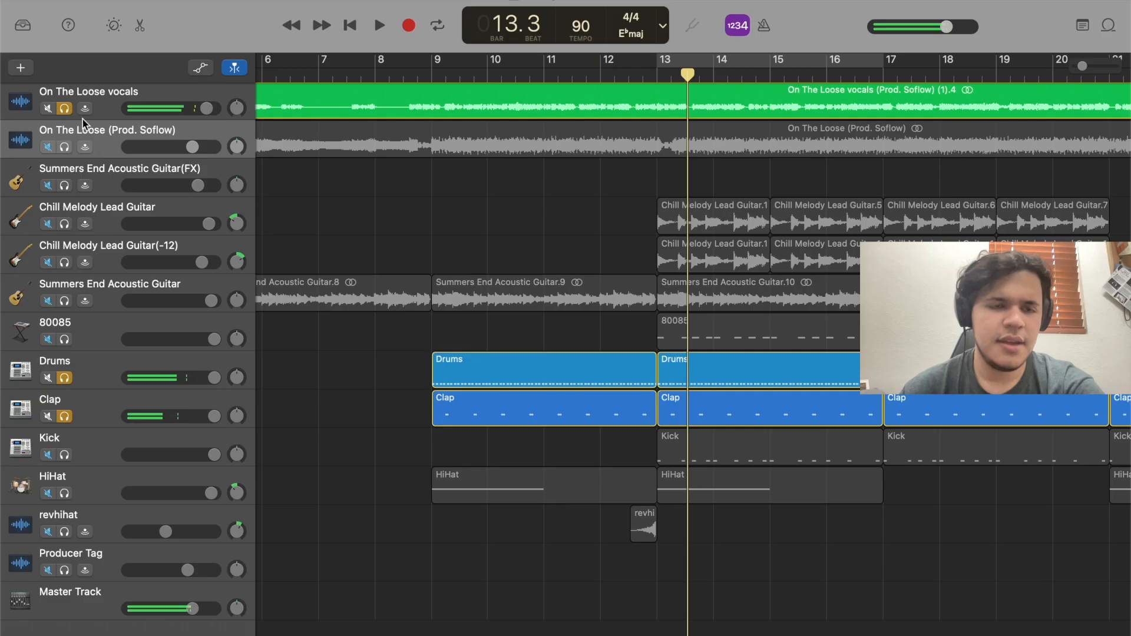
Unsolo the On The Loose vocals, Drums and Clap tracks.
left_click(66, 107)
left_click(64, 378)
left_click(65, 416)
scroll(457, 236, "down", 5)
Delete the imported On The Loose (Prod. Soflow) track and unmute the On The Loose vocals track.
left_click(112, 156)
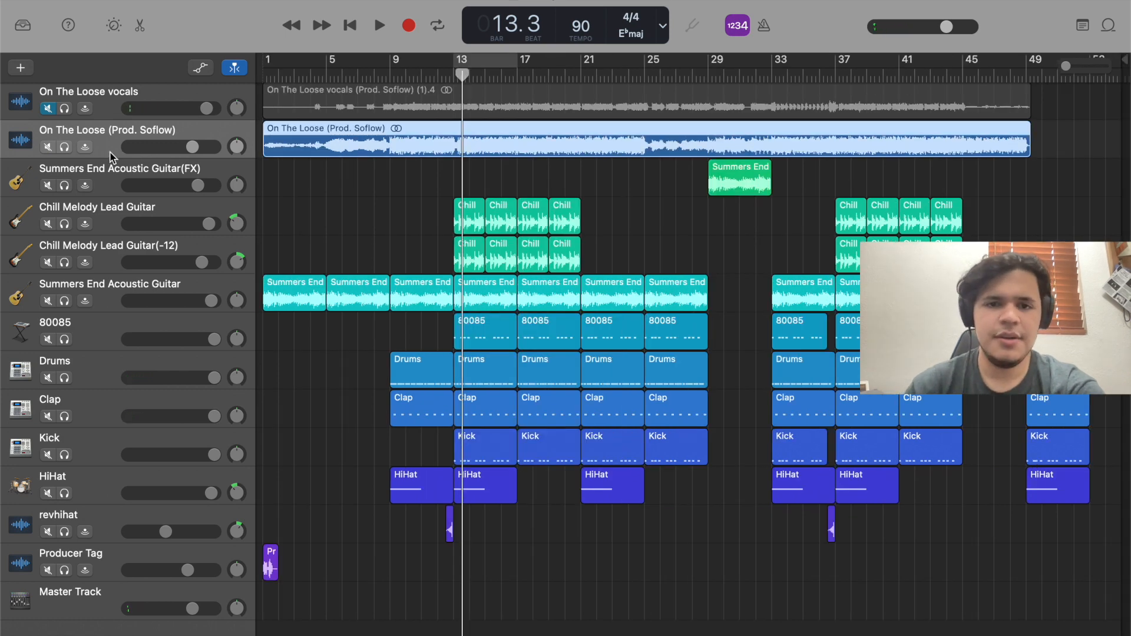
key("super+BackSpace")
left_click(608, 251)
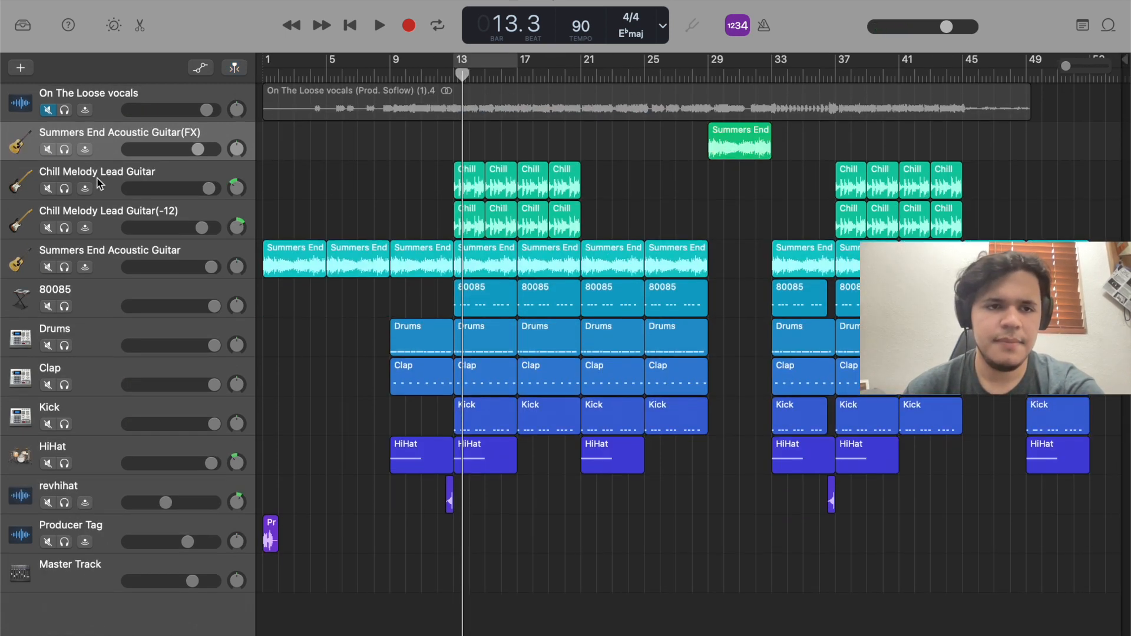
left_click(48, 110)
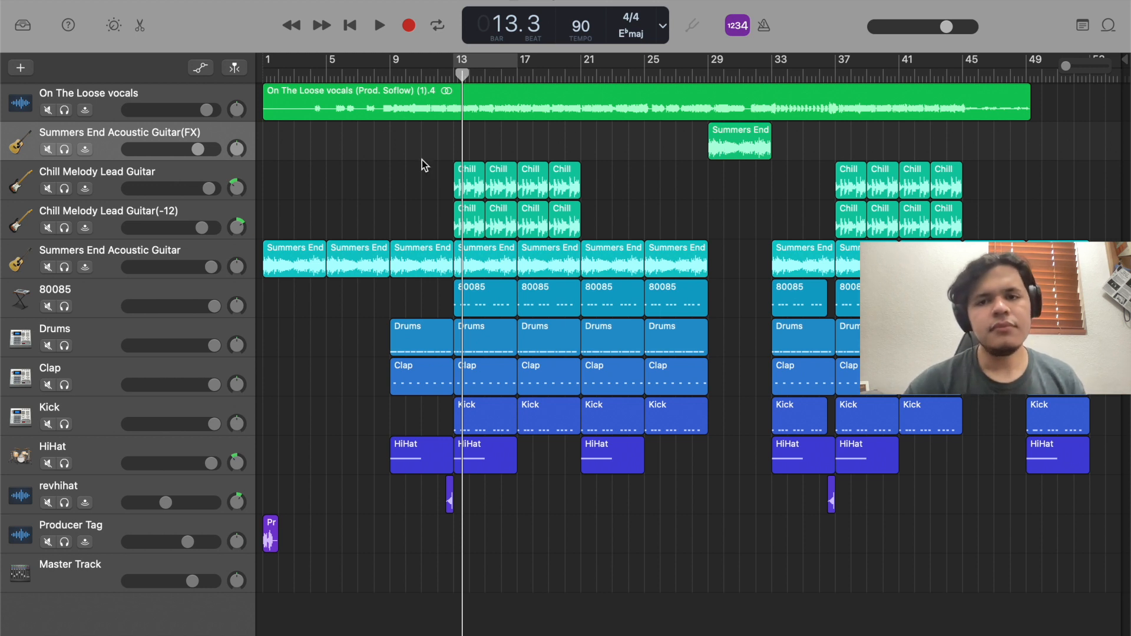
Solo both Summers End Acoustic Guitar tracks with the playhead at bar 29 and show the EQ of the FX one.
left_click(707, 78)
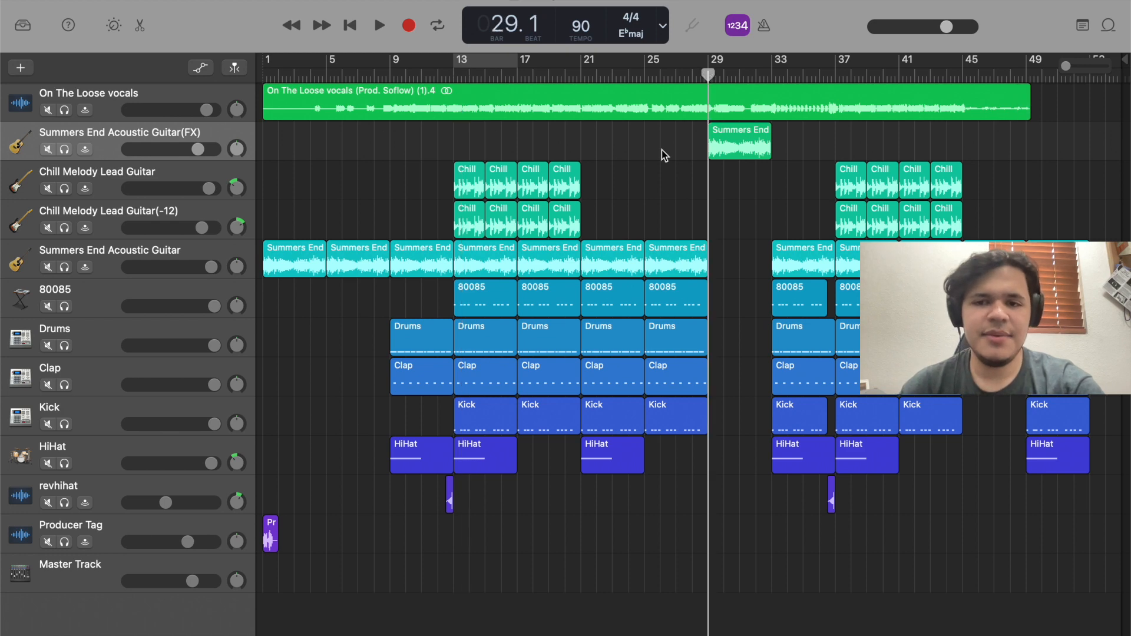
left_click(65, 150)
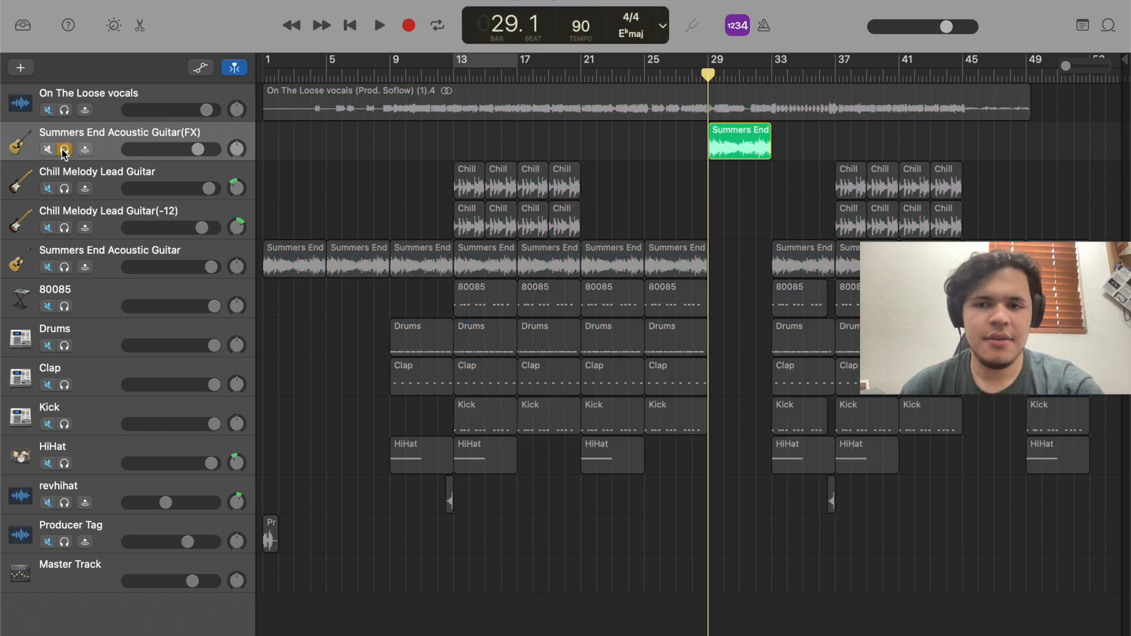
left_click(65, 267)
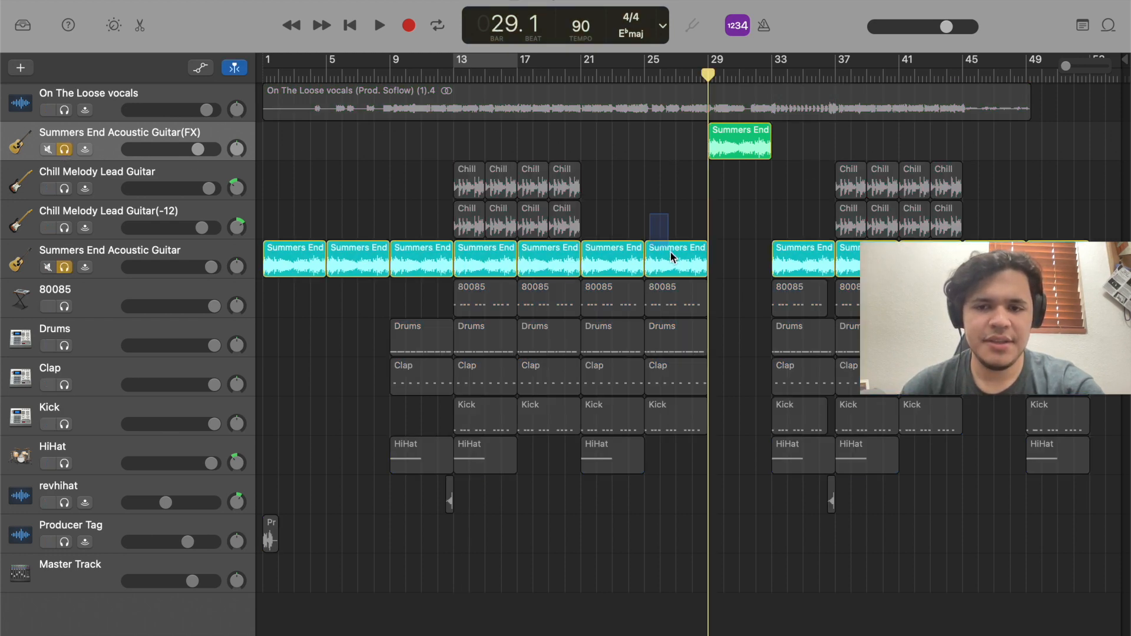
left_click_drag(686, 272, 672, 219)
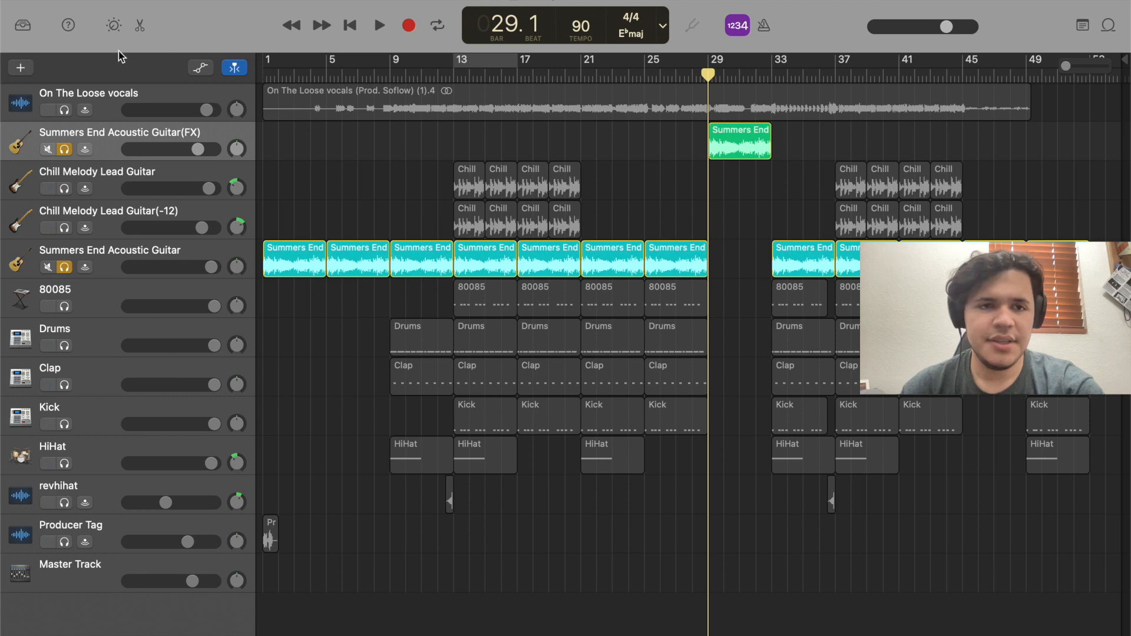
left_click(114, 25)
left_click(600, 479)
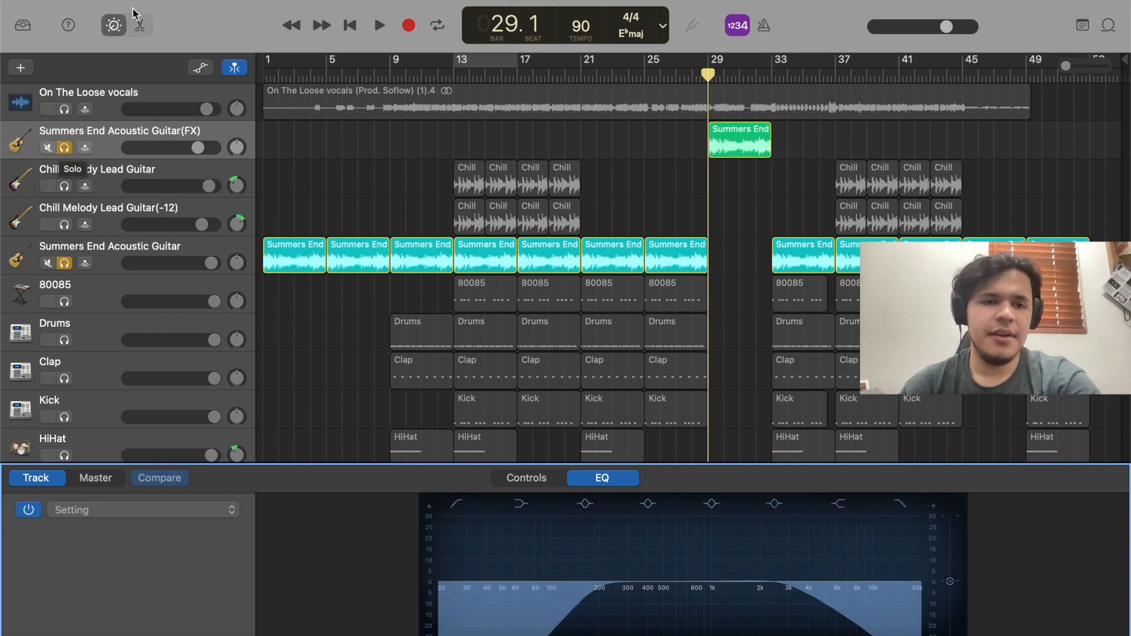
Solo On The Loose vocals in place of the two Summers End Acoustic Guitar tracks and close the EQ view.
left_click(65, 109)
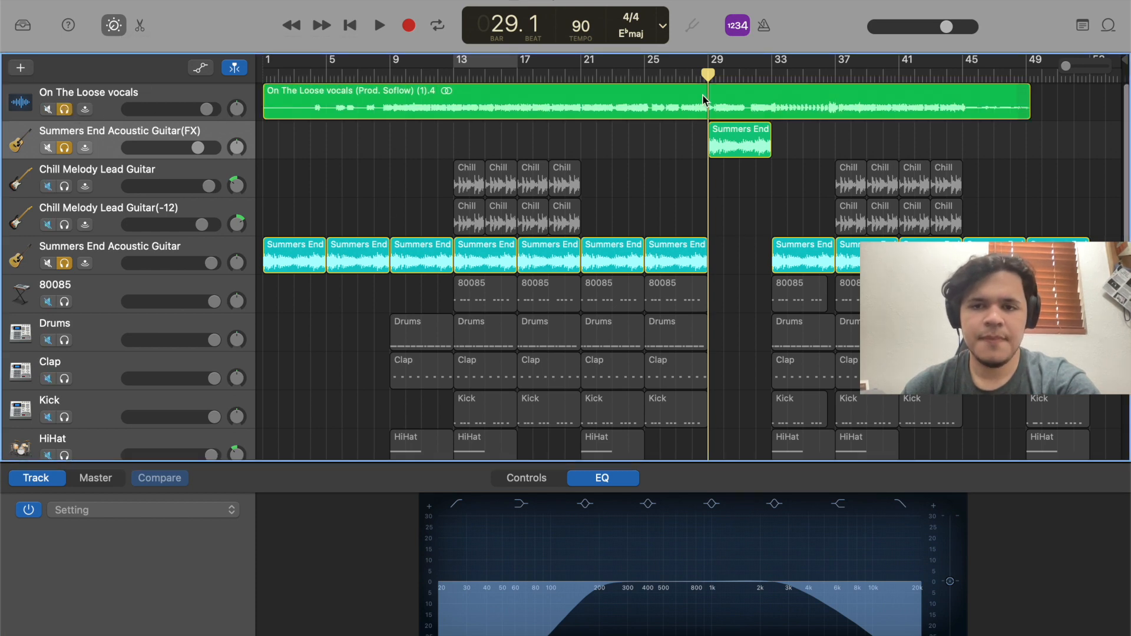
scroll(702, 94, "up", 5)
scroll(702, 94, "down", 1)
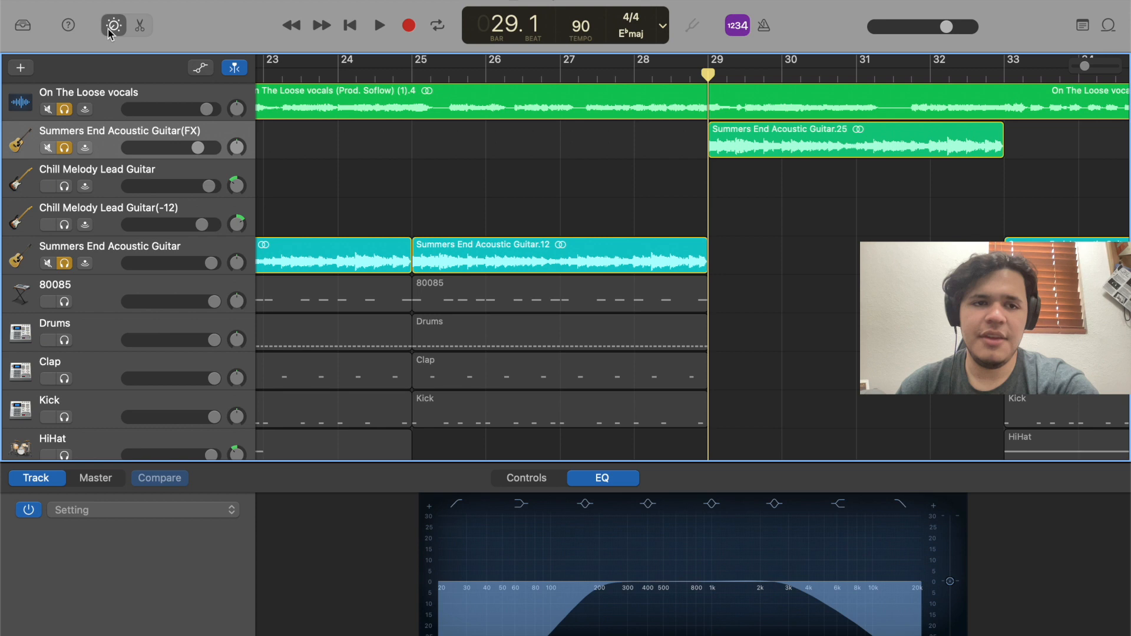
left_click(113, 26)
left_click(65, 148)
left_click(64, 267)
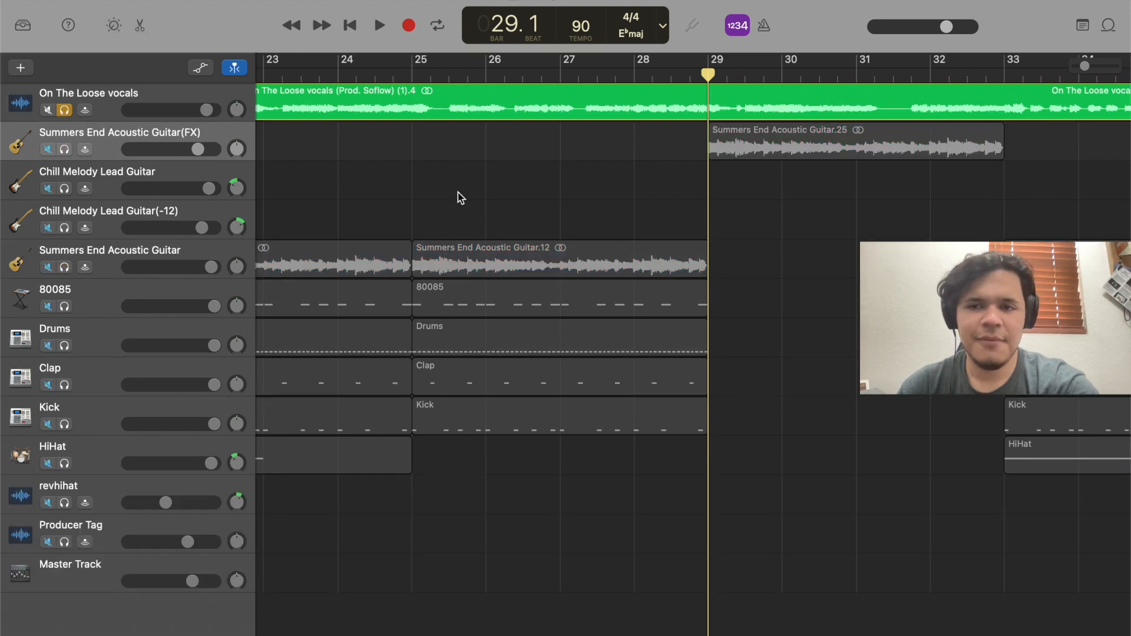
Try volume automation on the Summers End Acoustic Guitar track with a point at bar 29 and a slightly raised level, and hide the automation.
key("super+Left")
key("super+Left")
key("super+Left")
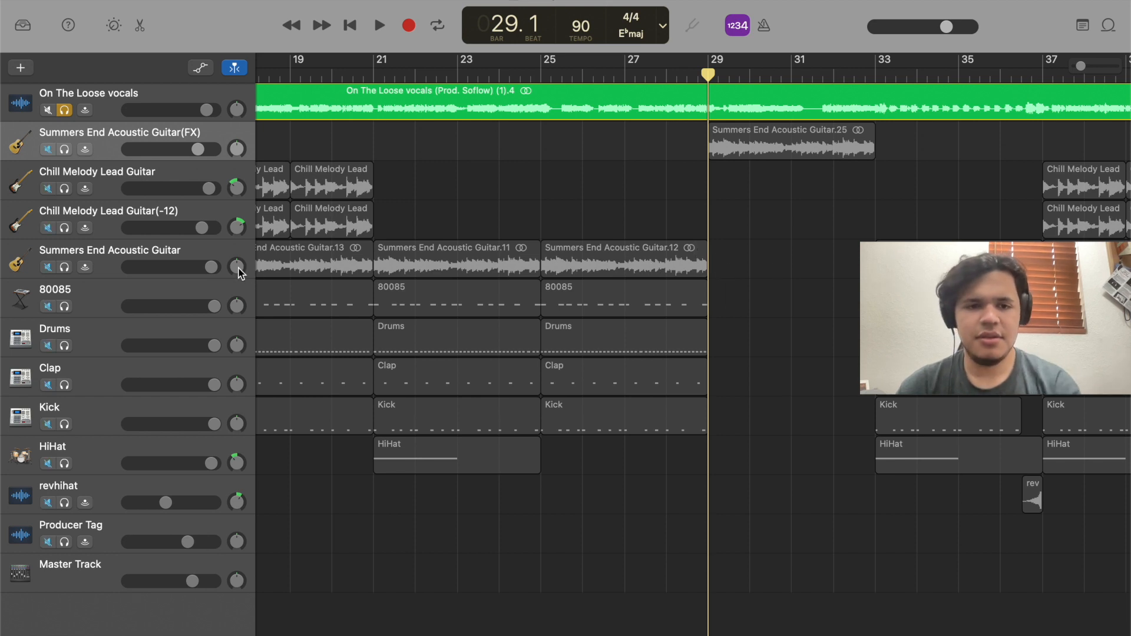
left_click(223, 254)
key("a")
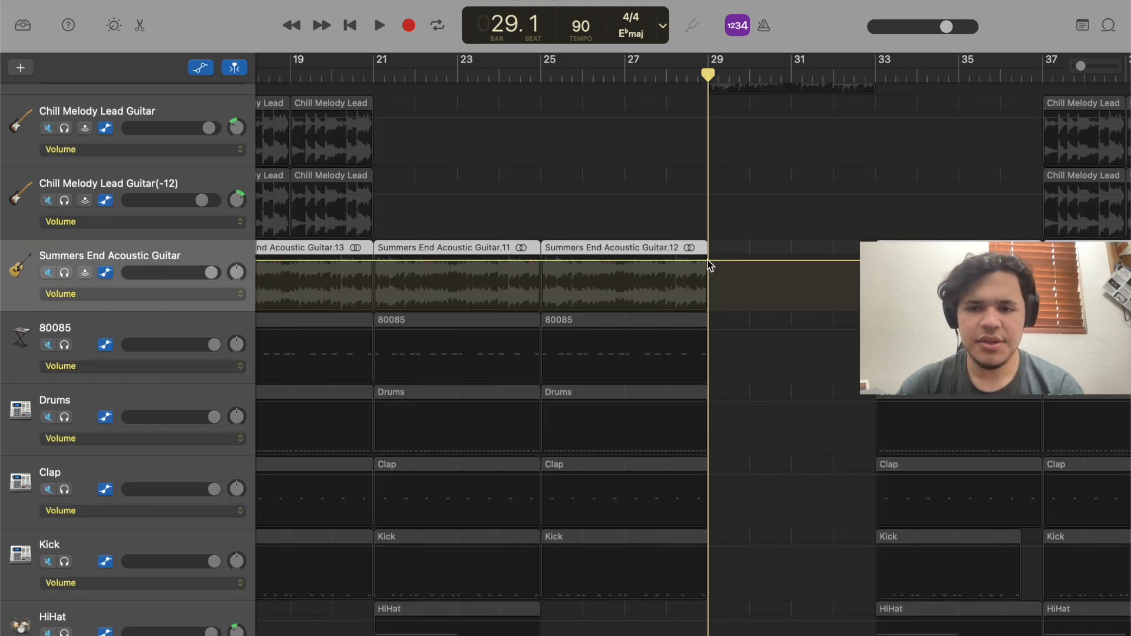
left_click(709, 260)
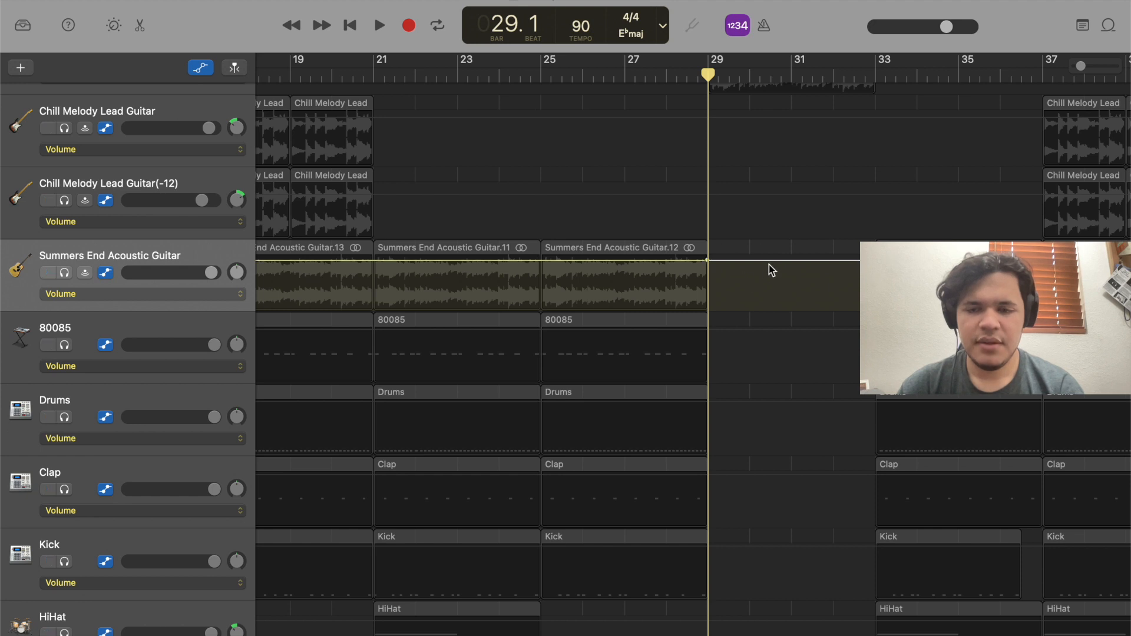
mouse_move(767, 262)
left_mouse_down()
mouse_move(762, 270)
mouse_move(762, 257)
left_mouse_up()
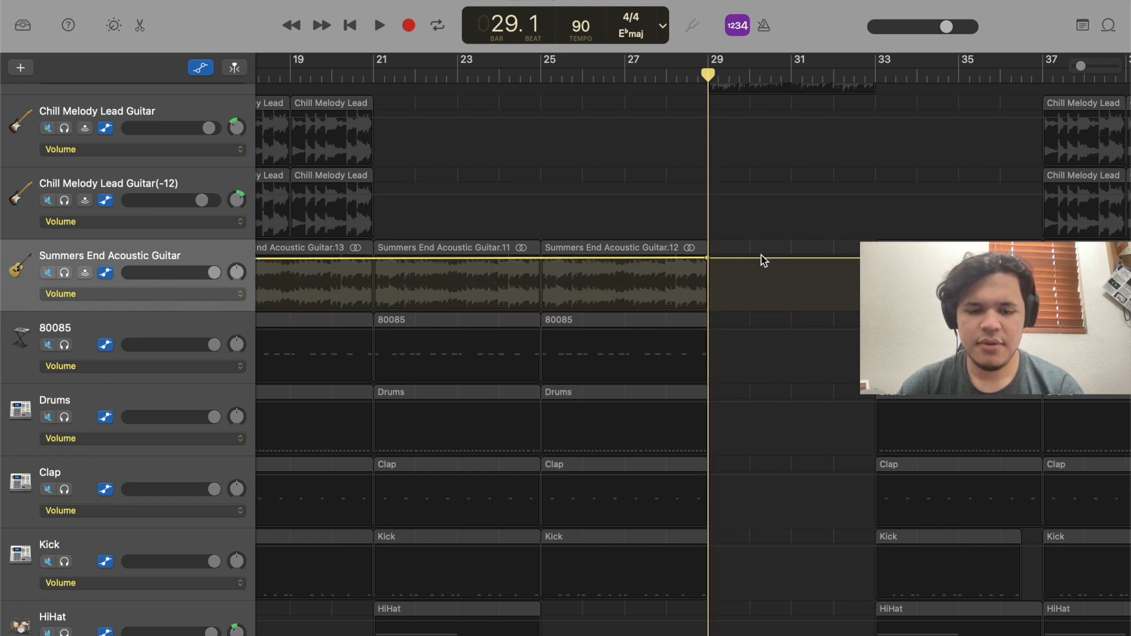
key("a")
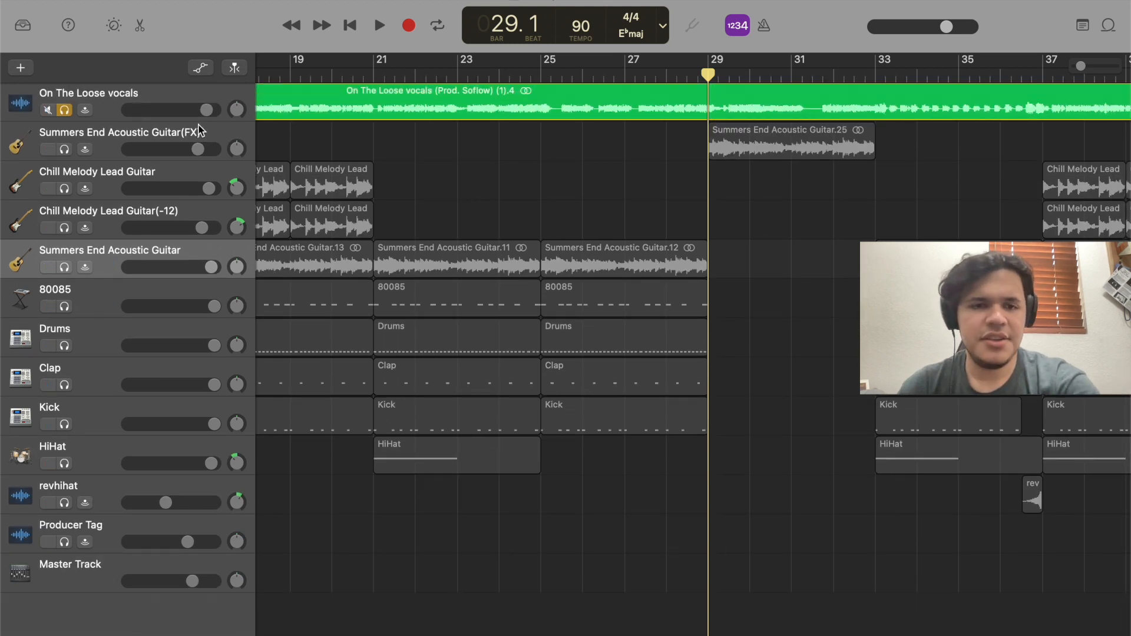
Solo the Summers End Acoustic Guitar(FX) track again and listen to it with the vocals from bar 29.
left_click(218, 136)
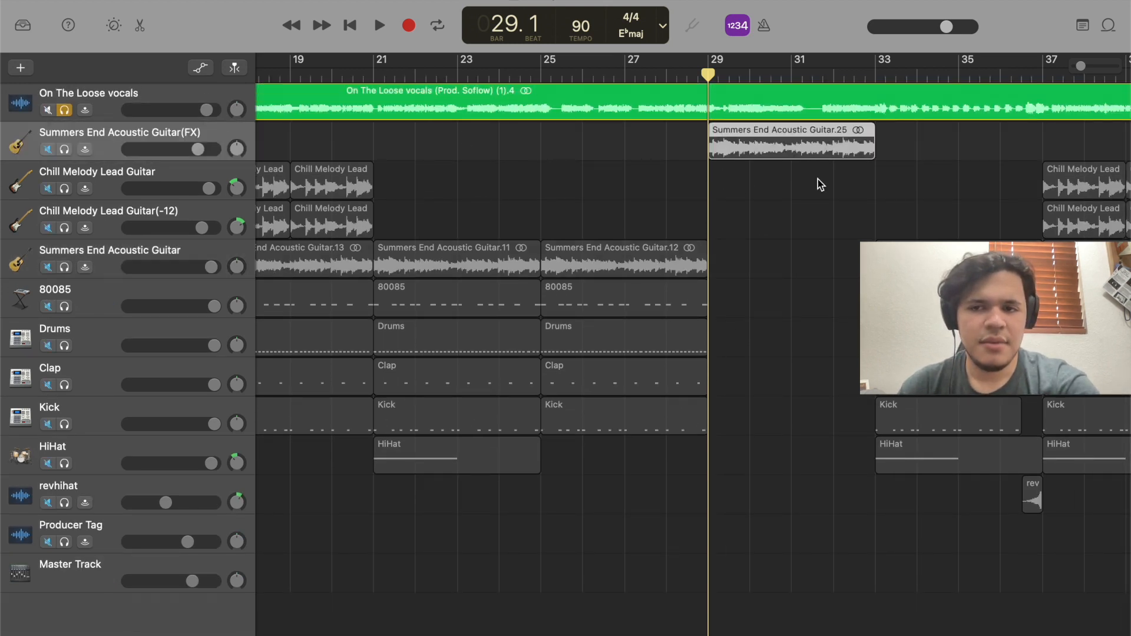
left_click(568, 169)
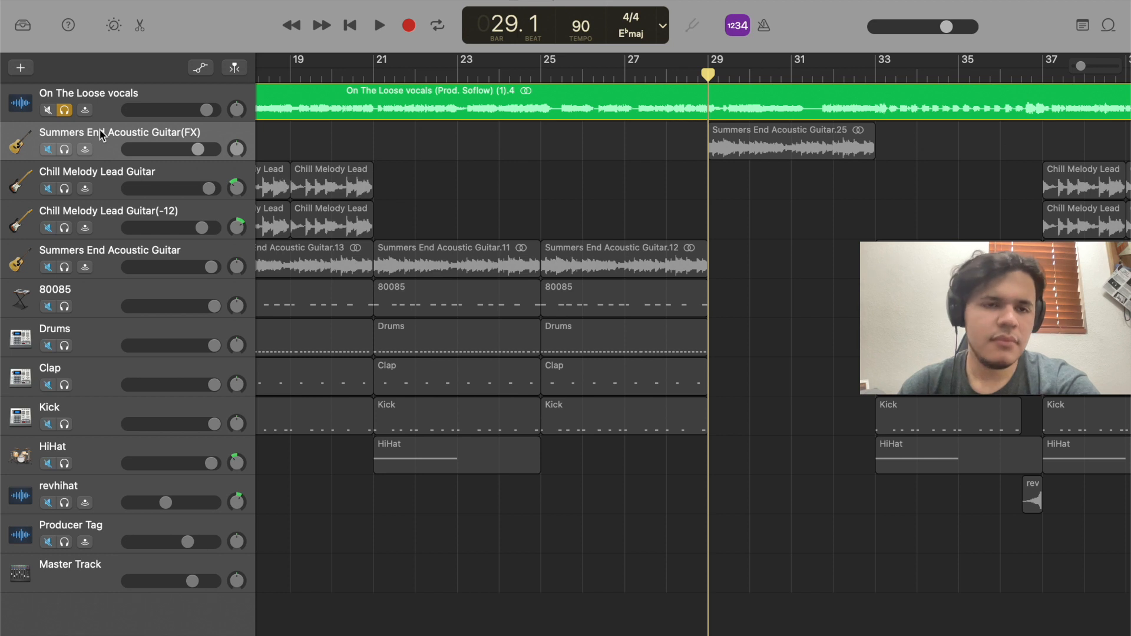
left_click(64, 151)
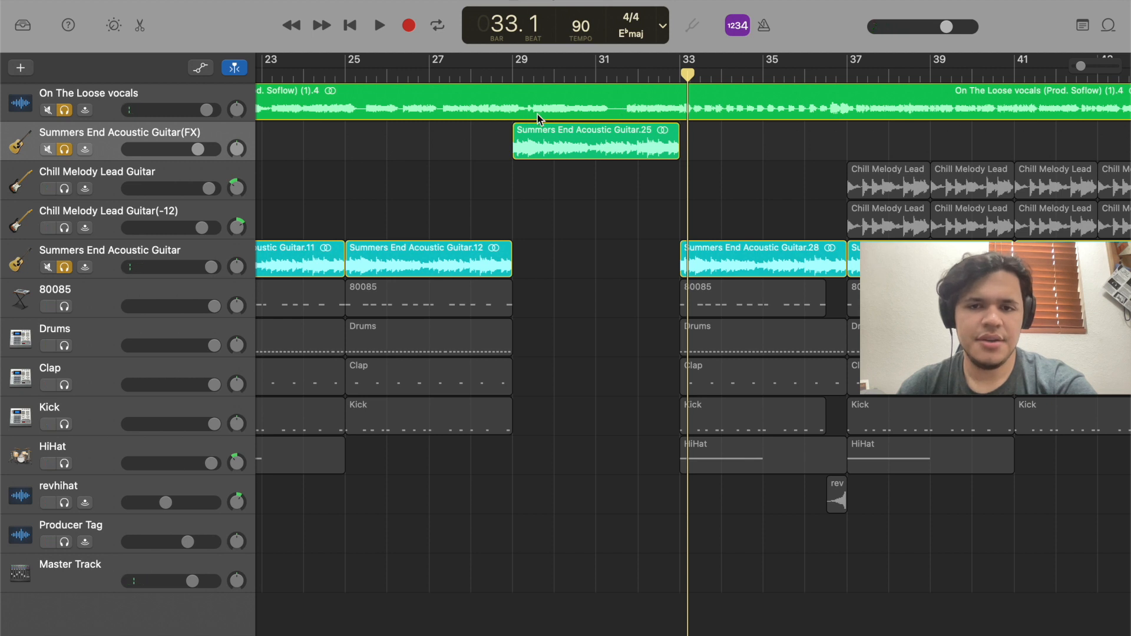
Unsolo the vocals and both Summers End Acoustic Guitar tracks, and move the playhead to bar 11 beat 3.
left_click(64, 149)
left_click(64, 110)
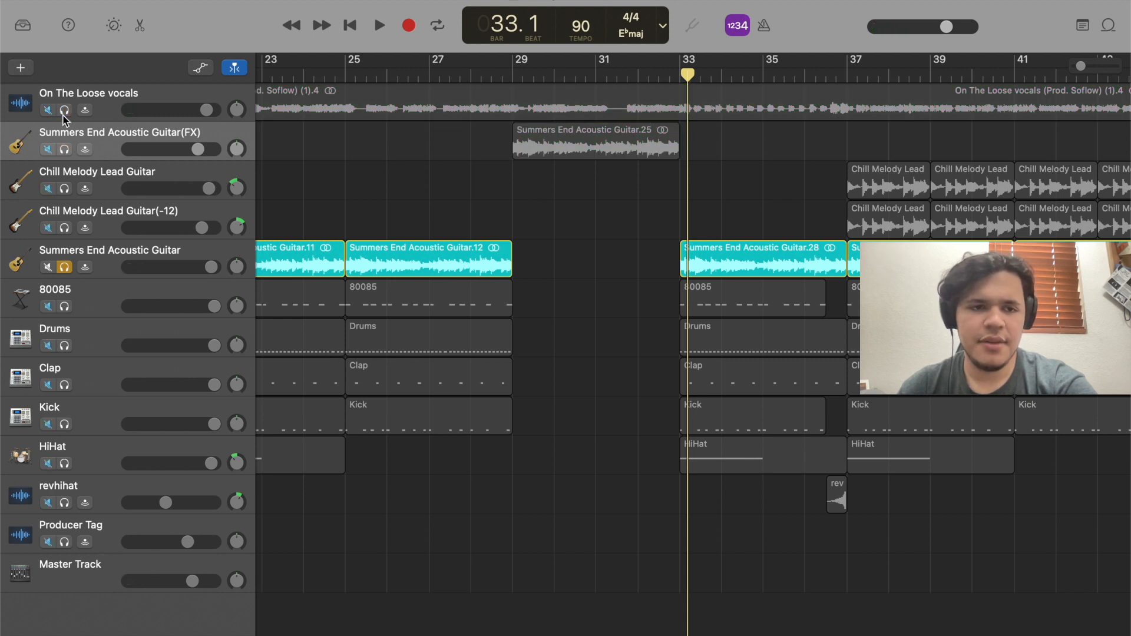
left_click(64, 266)
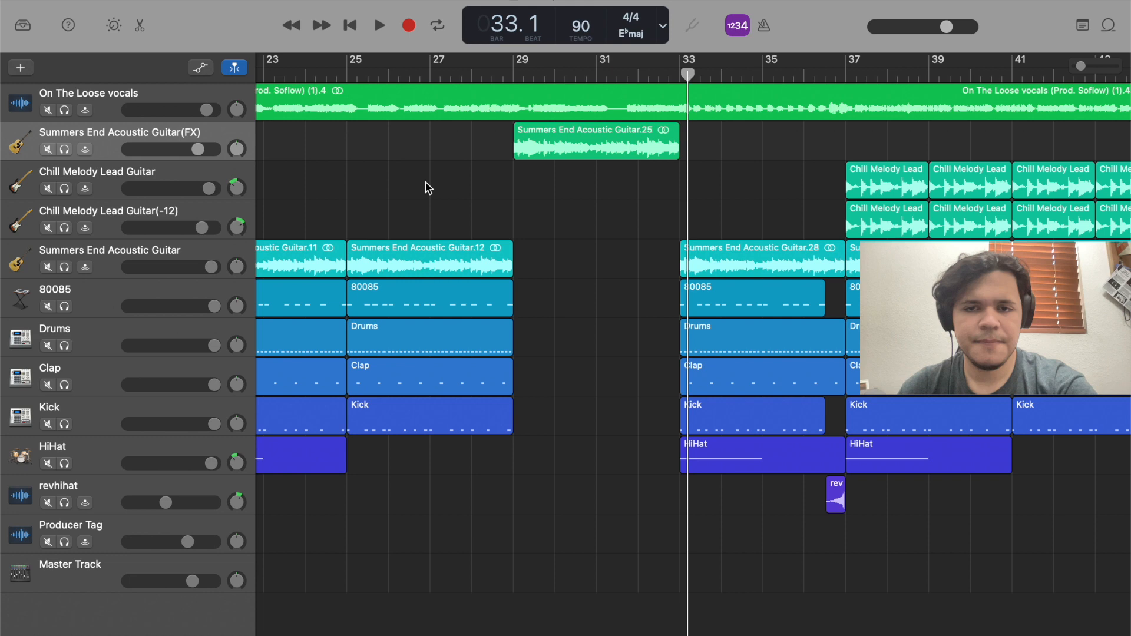
scroll(428, 188, "down", 5)
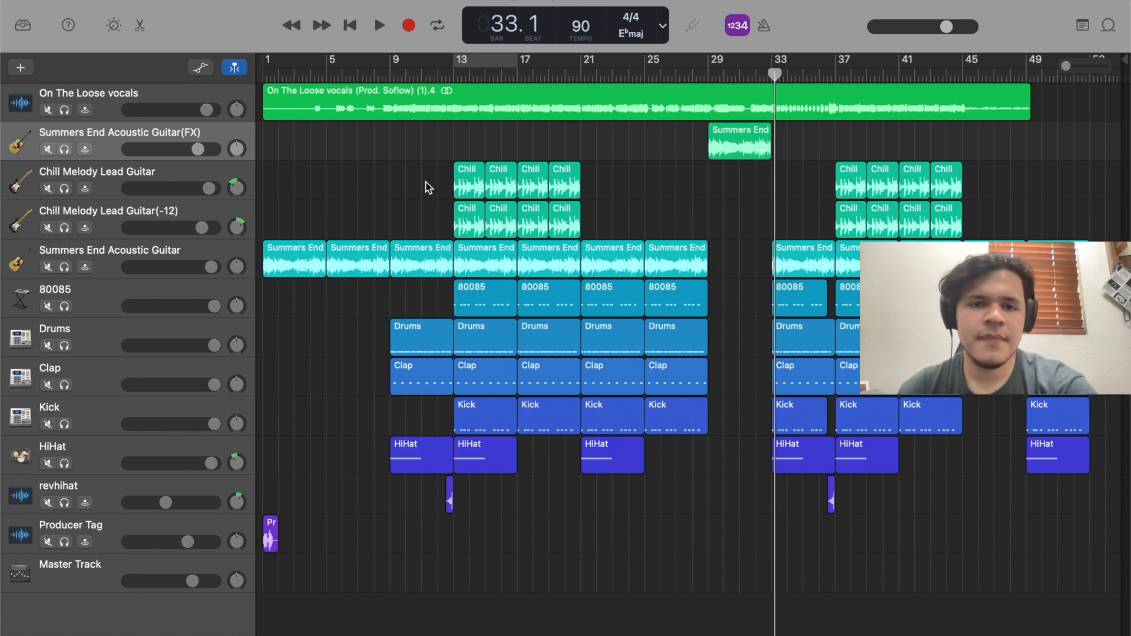
left_click(429, 77)
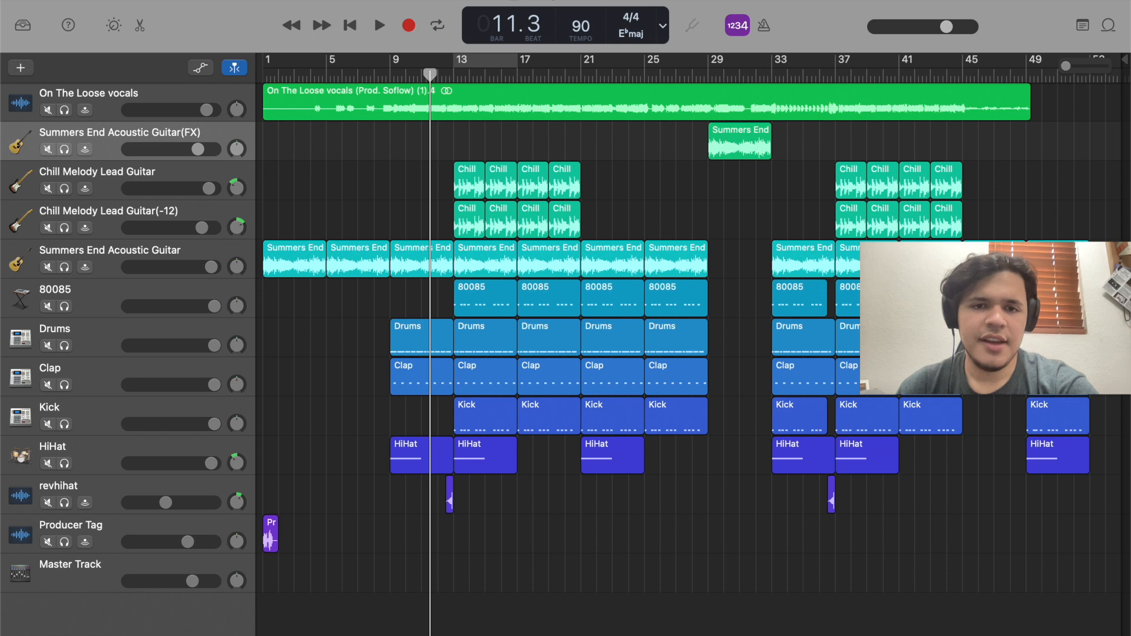
scroll(421, 141, "up", 5)
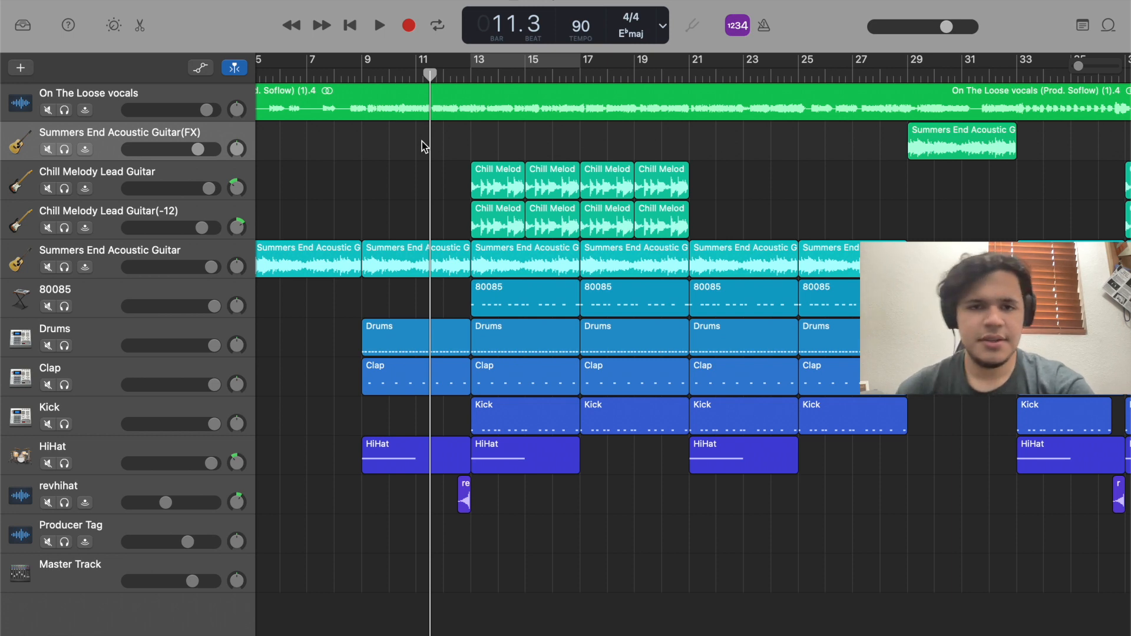
Play the full mix from bar 11 beat 3 and raise the revhihat track's volume to -4.6 dB.
key("space")
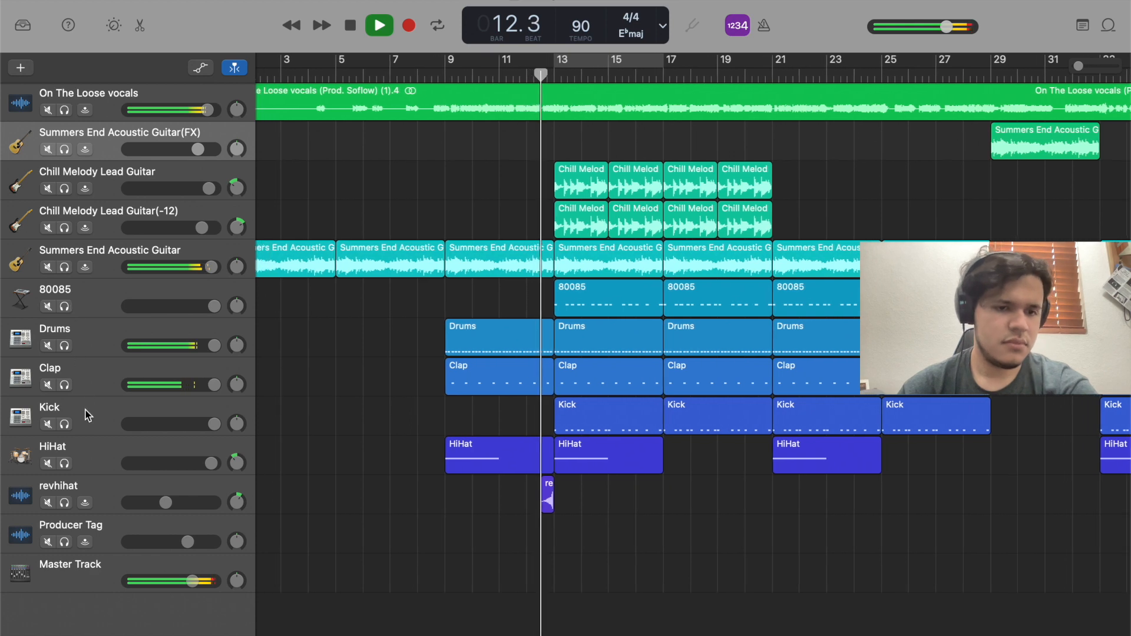
left_click_drag(159, 499, 169, 500)
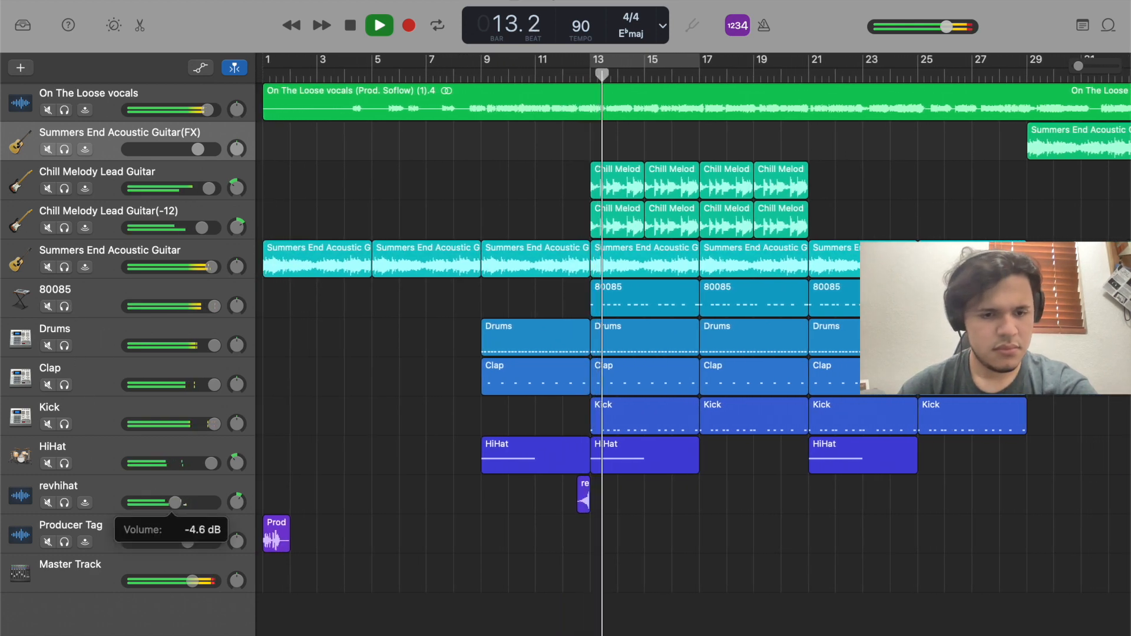
Show the Drums track's EQ, adjust its curve slightly at the 20 kHz end, and close the EQ view.
left_click(91, 339)
left_click(113, 25)
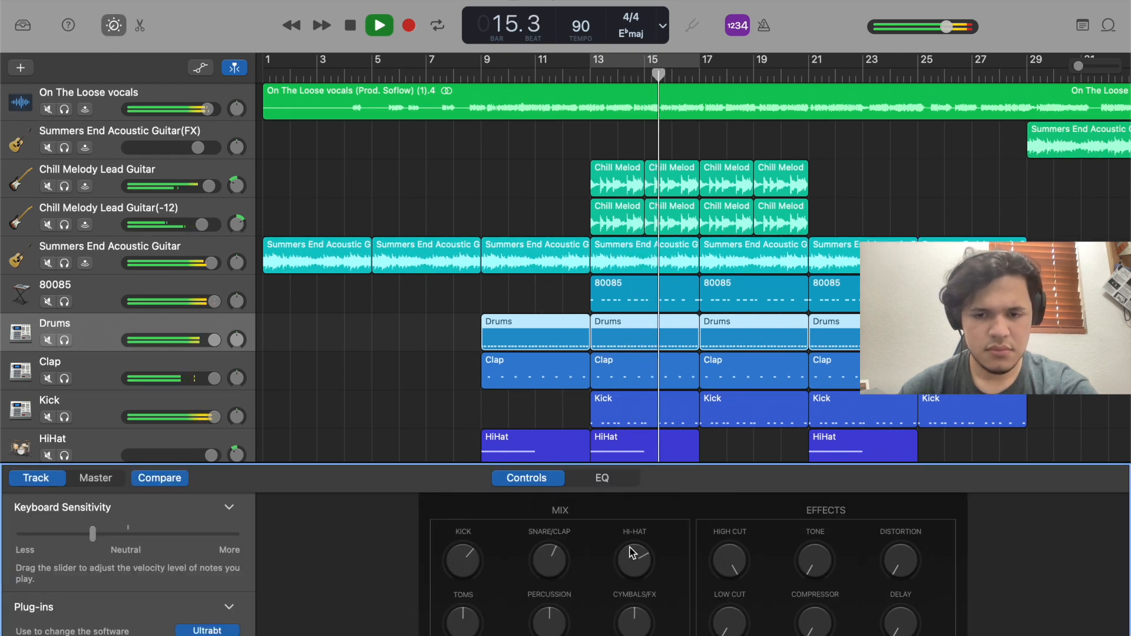
left_click(618, 478)
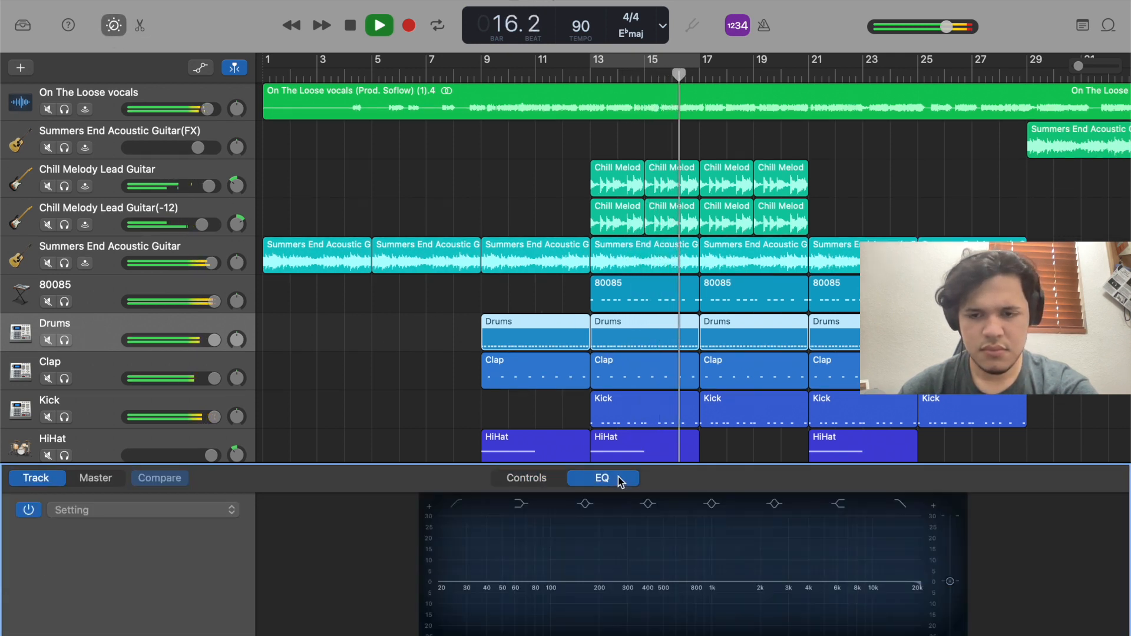
left_click_drag(917, 596, 908, 597)
left_click(112, 22)
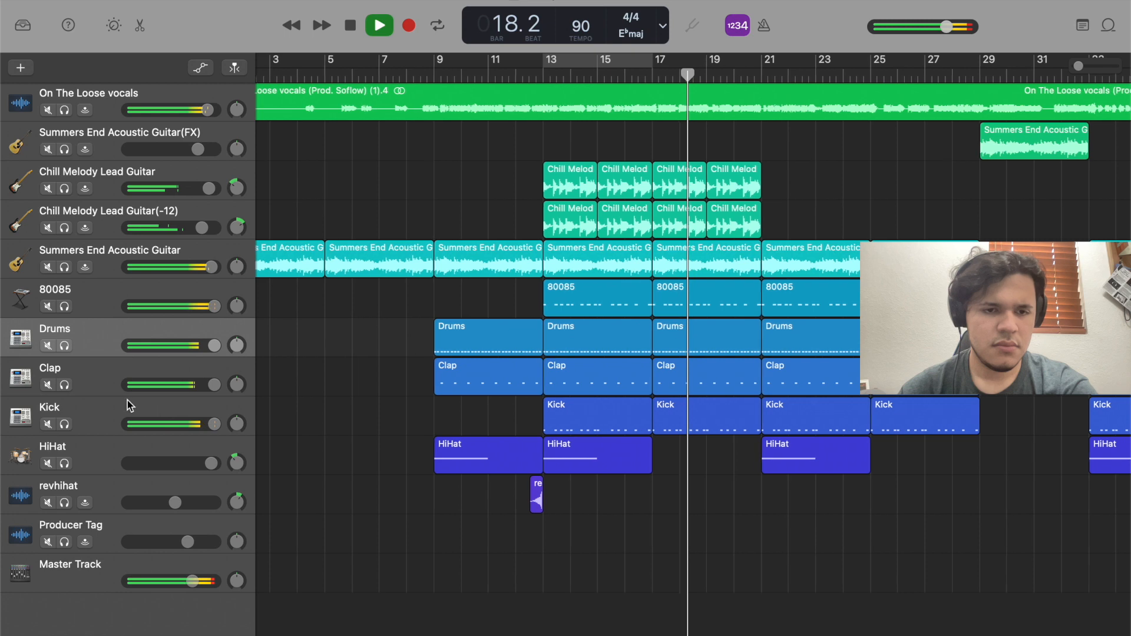
Show the Clap track's sound controls and raise its Snare/Clap mix level.
left_click(97, 383)
left_click(113, 25)
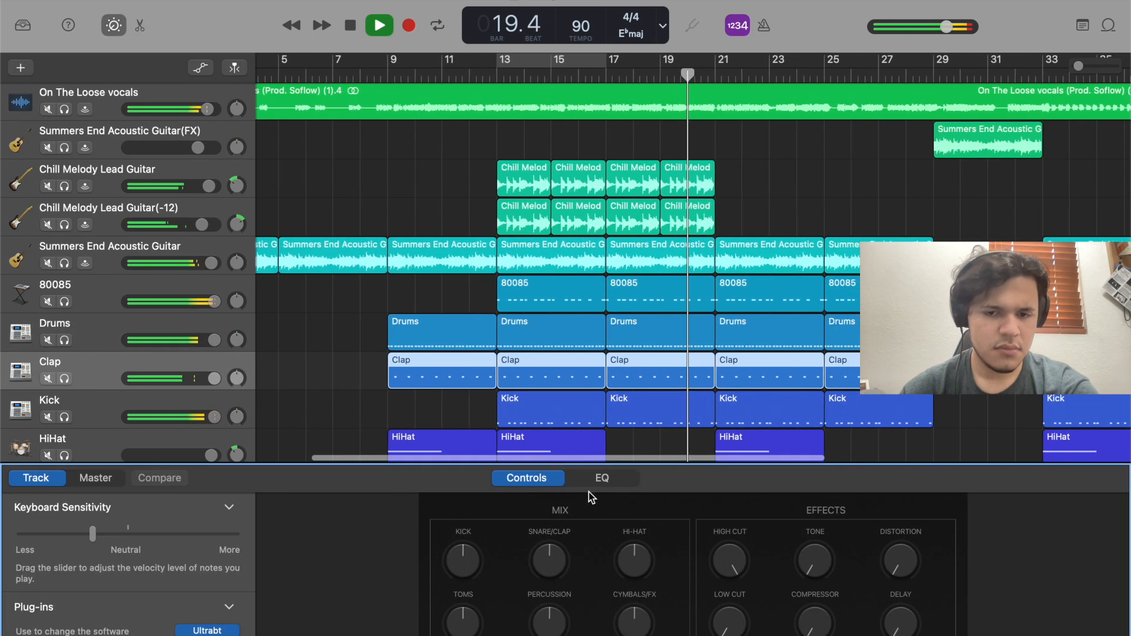
left_click_drag(549, 556, 547, 533)
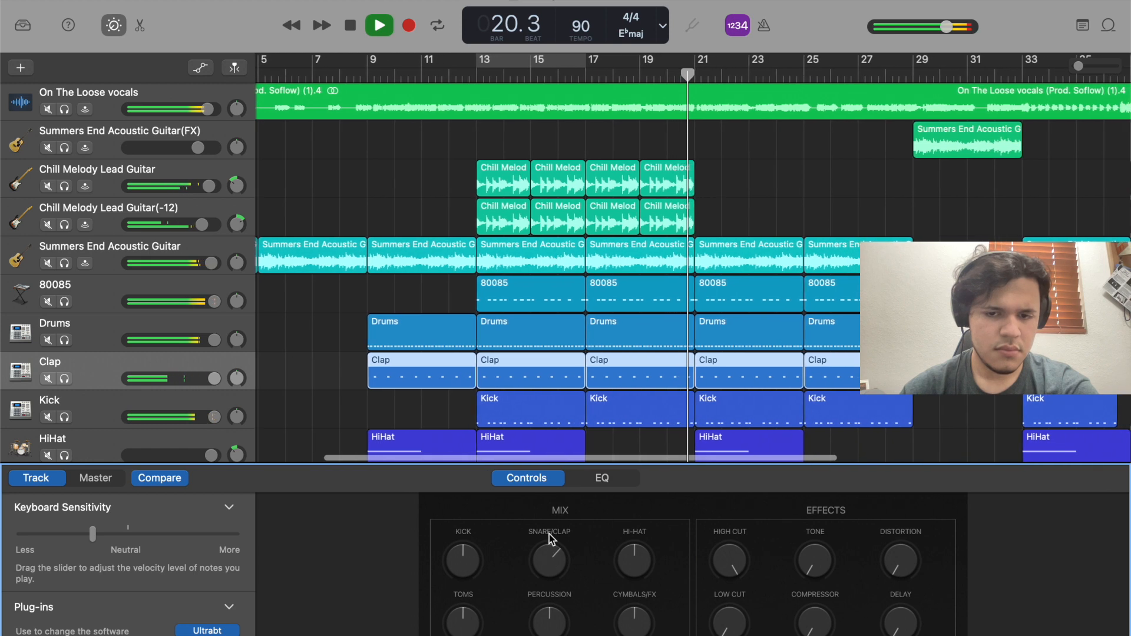